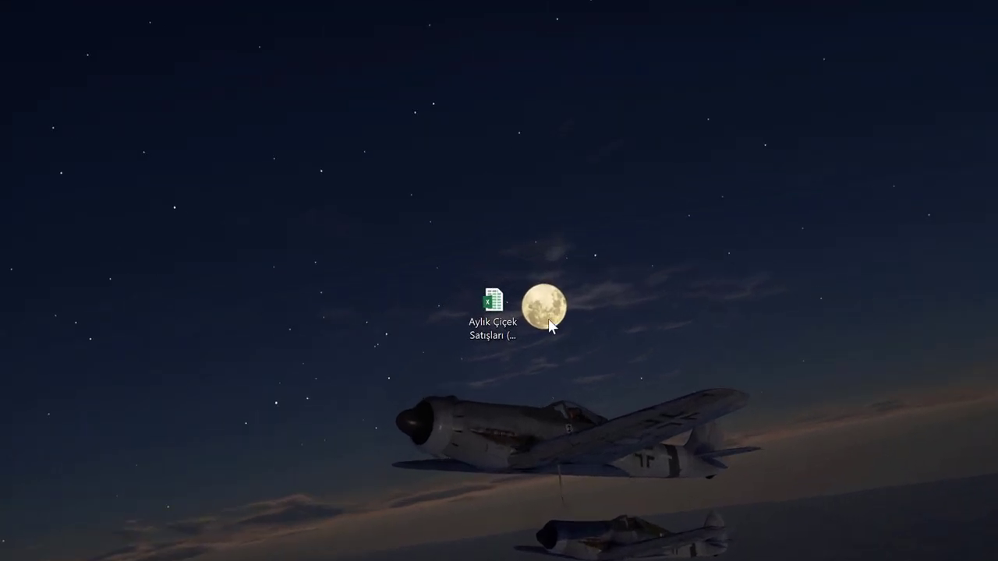
- Open the workbook 'Aylık Çiçek Satışları (Sayı).xlsx' from the desktop
double_click(492, 302)
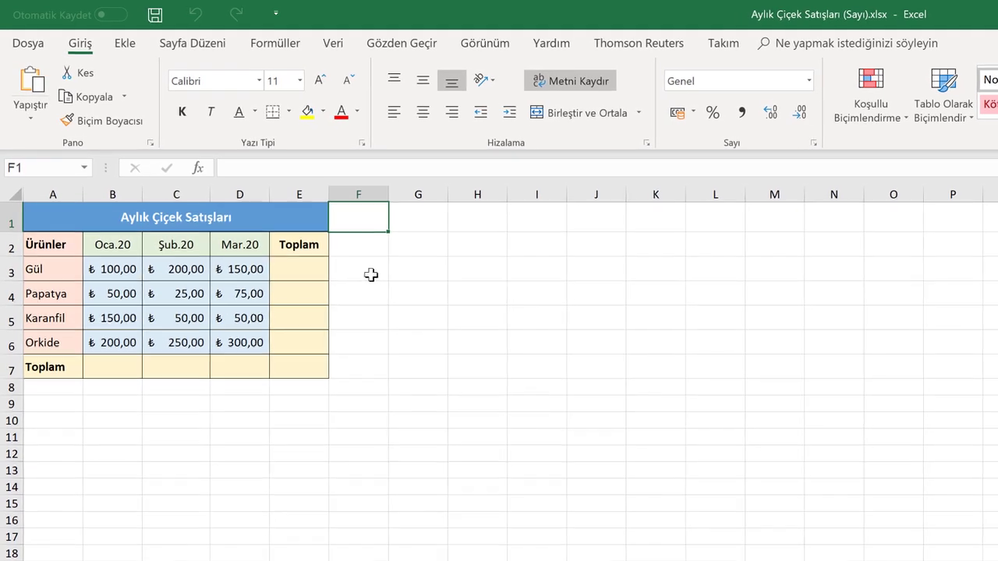
- Save a copy on the Desktop as 'Aylık Çiçek Satışları (Hesaplamalar).xlsx', replacing Sayı with Hesaplamalar
key("F12")
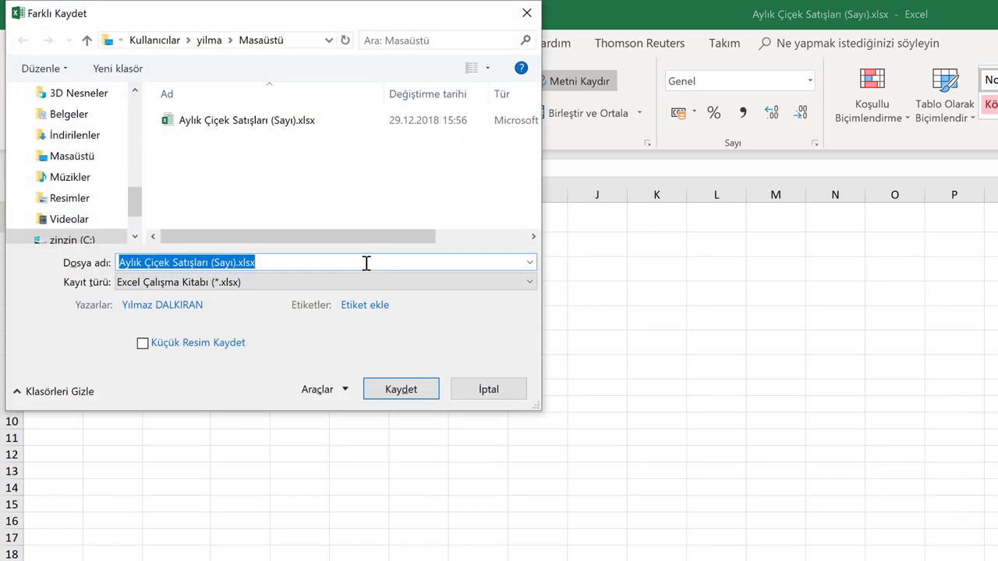
left_click_drag(234, 33, 276, 61)
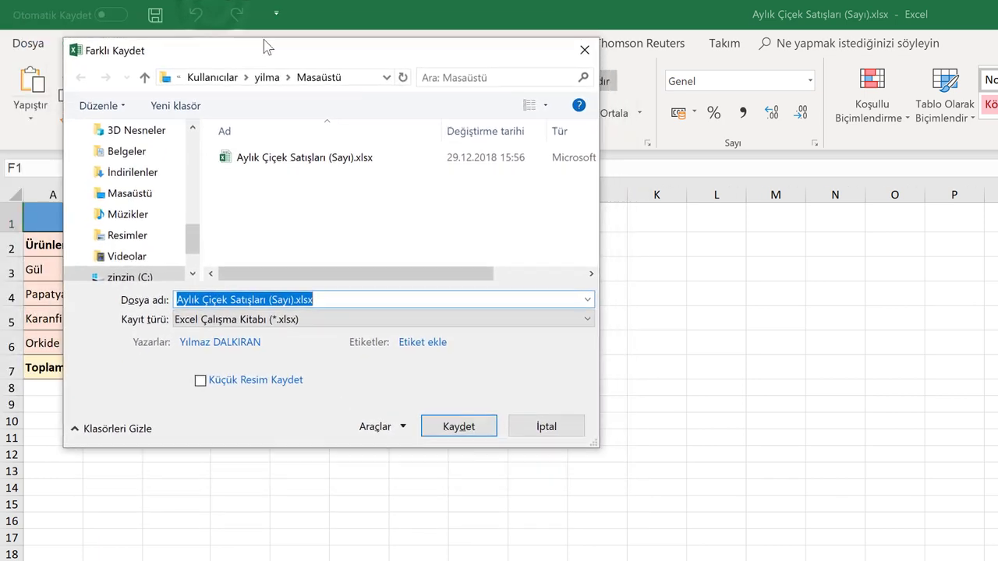
double_click(267, 292)
left_click(267, 292)
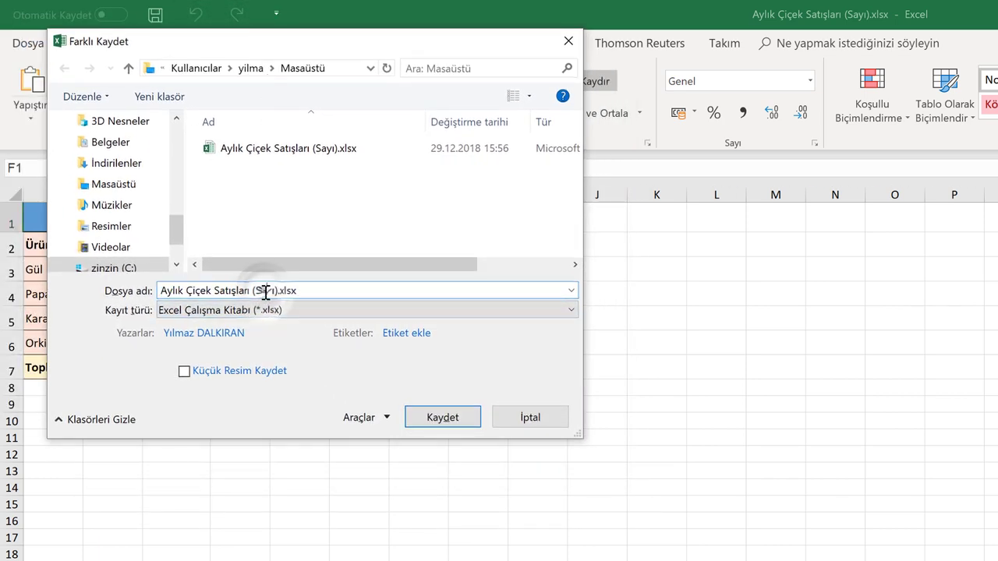
key("Delete")
key("Delete")
key("BackSpace")
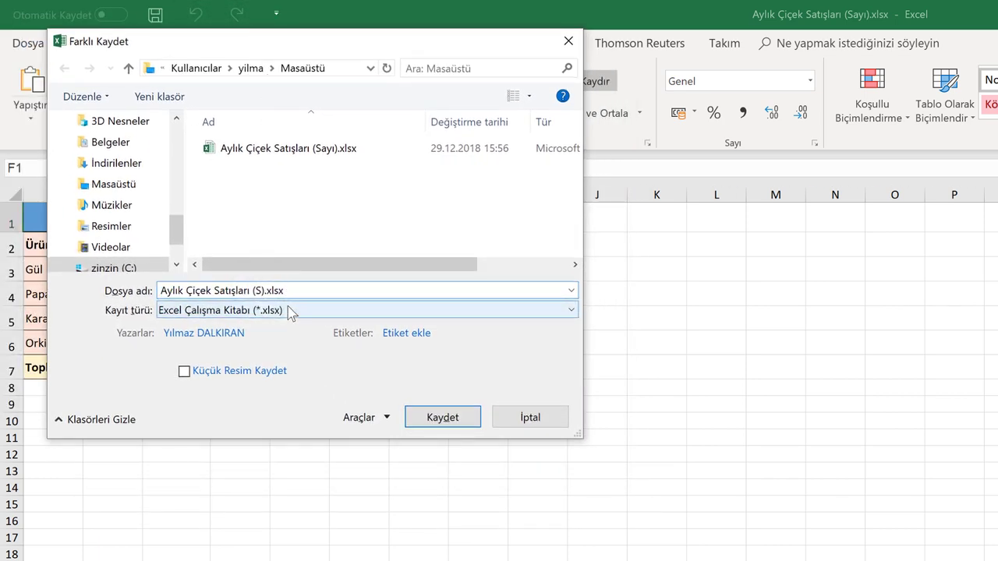
key("BackSpace")
type("Hesaplam")
type("alar")
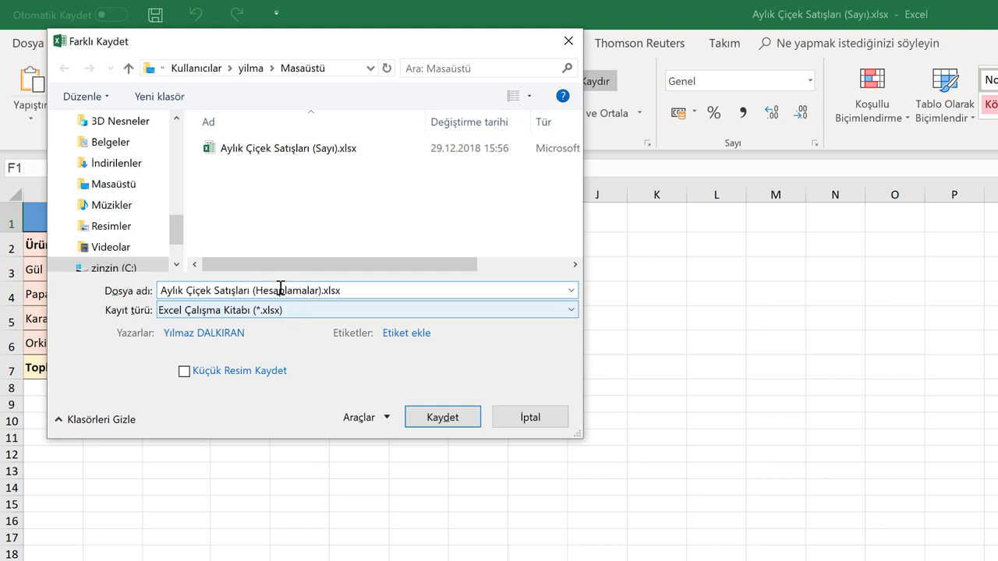
left_click(447, 419)
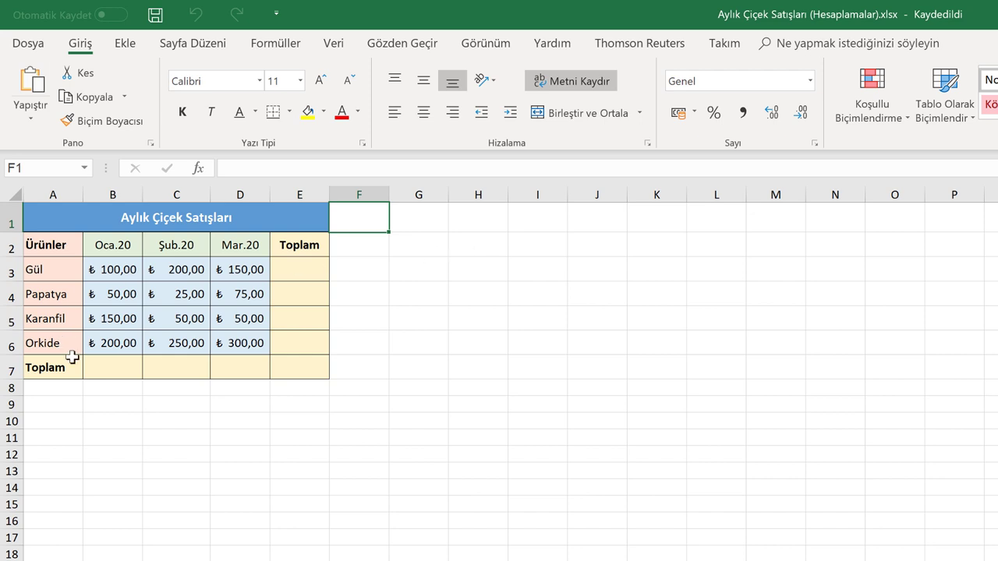
- Enter =100+50+150+200 in B7 so the January total shows 500
left_click(105, 368)
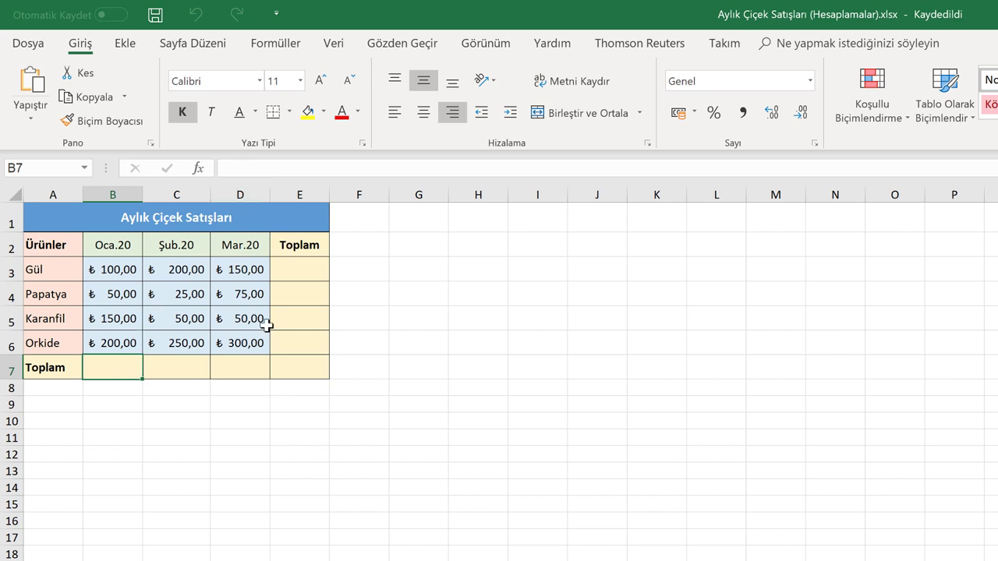
type("=")
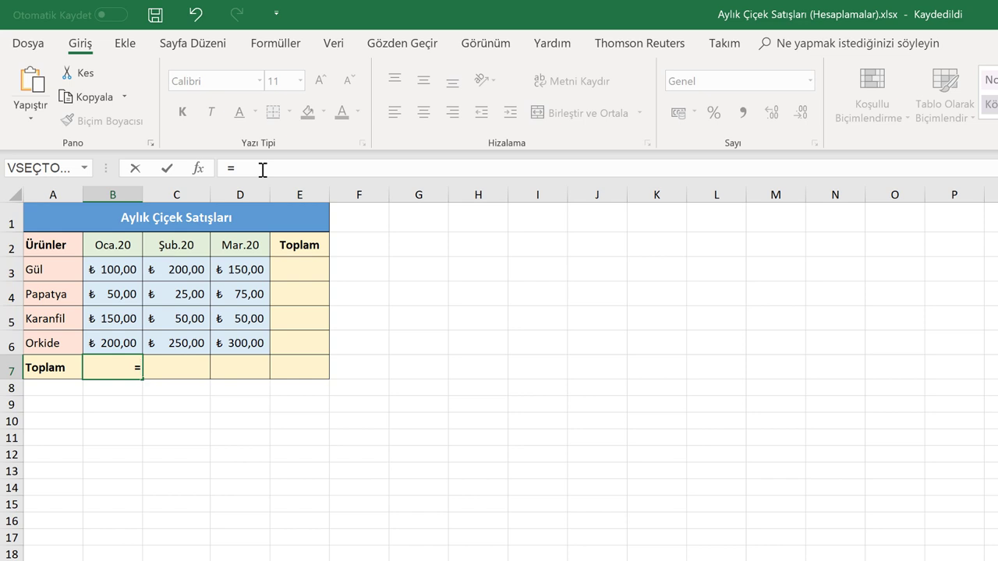
type("10")
type("0")
type("+")
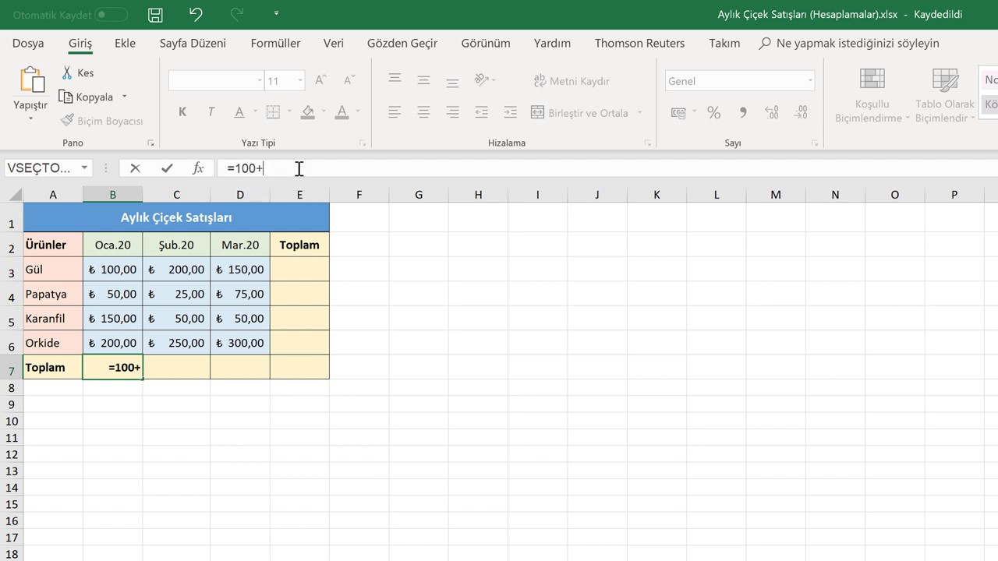
type("50+150+")
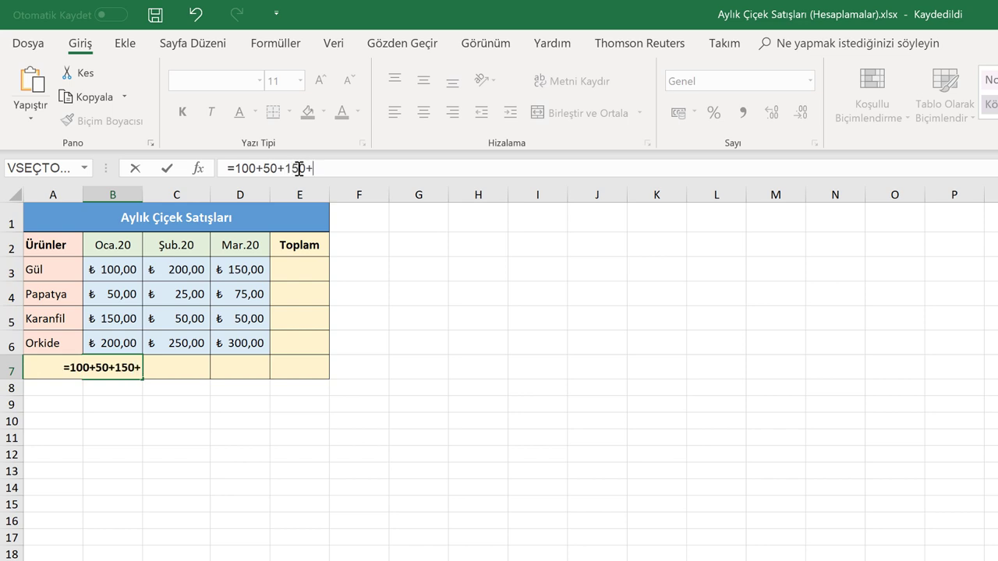
type("200")
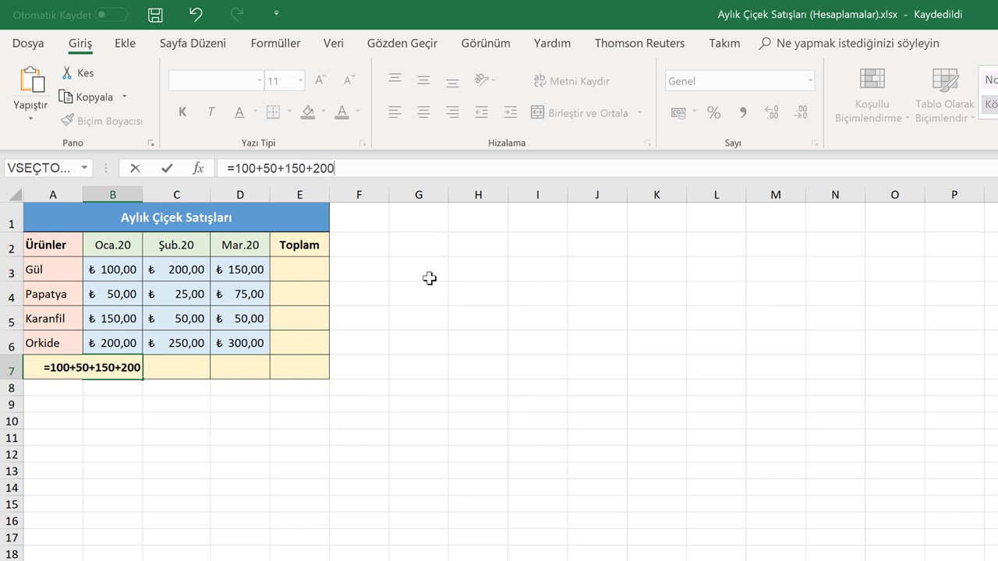
key("Return")
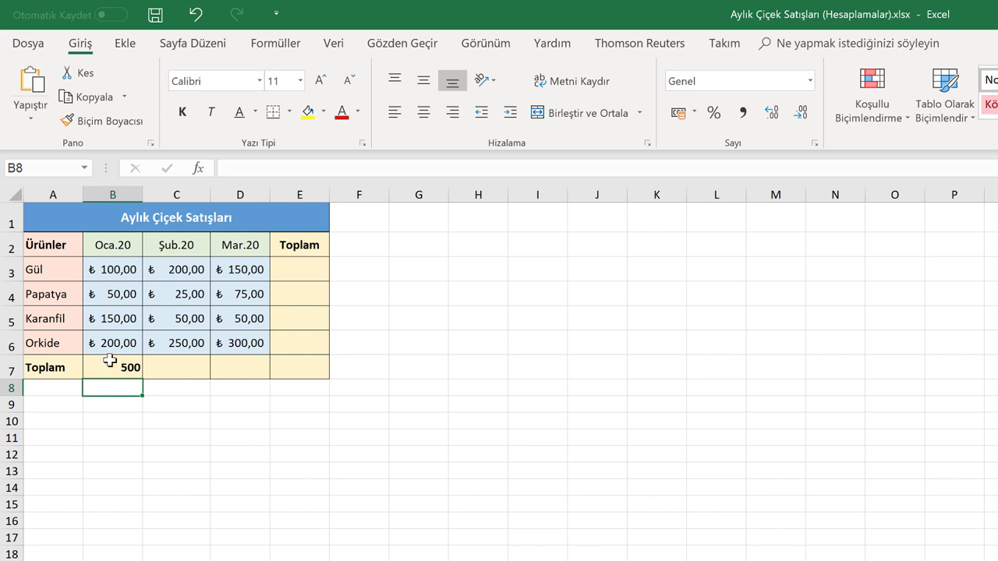
left_click(113, 369)
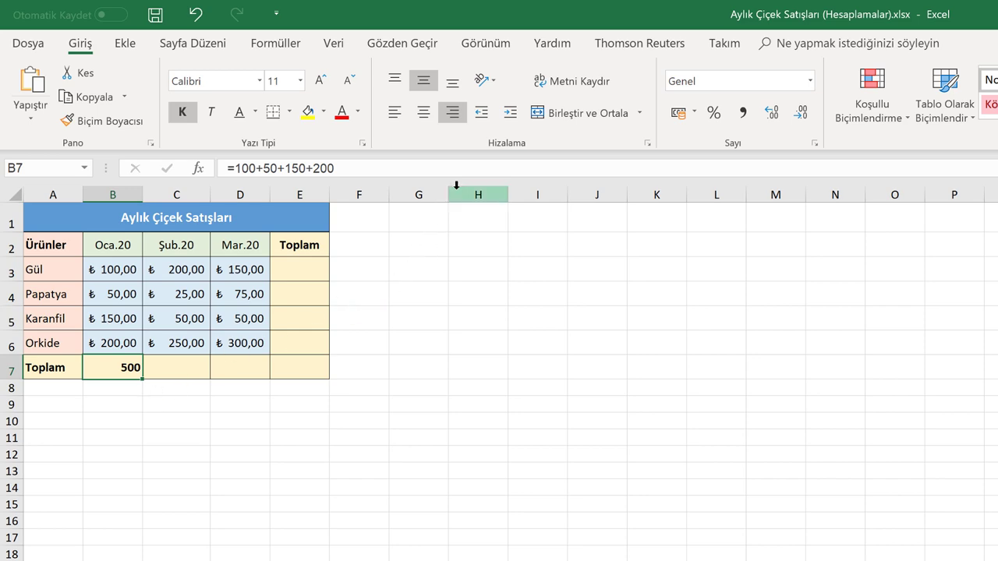
- Widen column G and enter the practice formula =100-50*2/4 in G1
left_click_drag(449, 194, 538, 194)
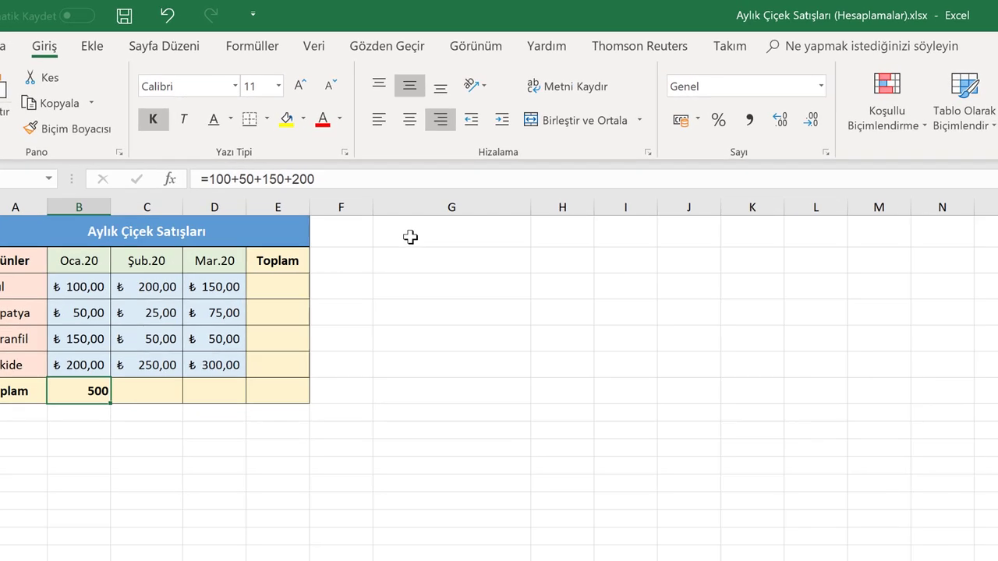
left_click(437, 222)
left_click(354, 169)
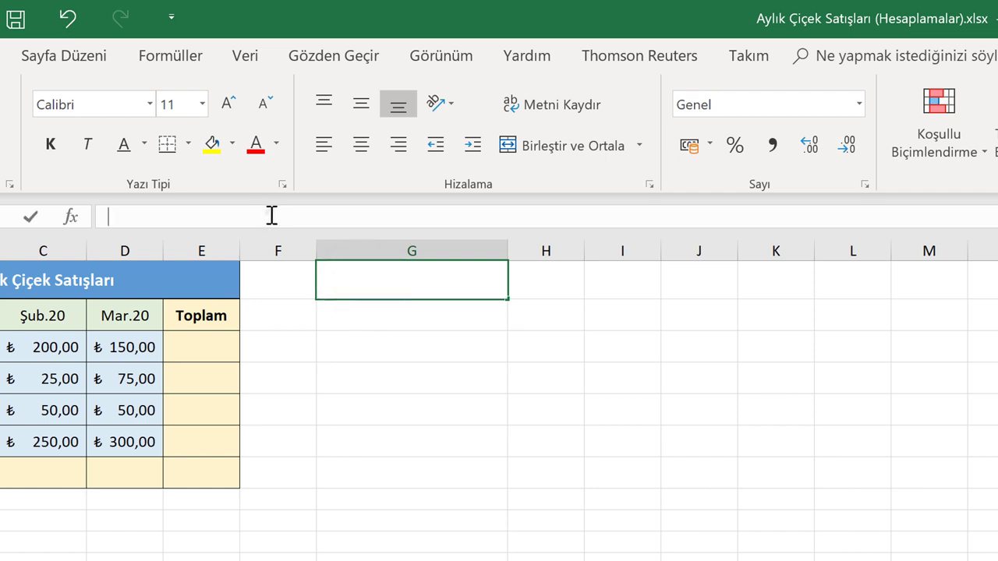
type("=1")
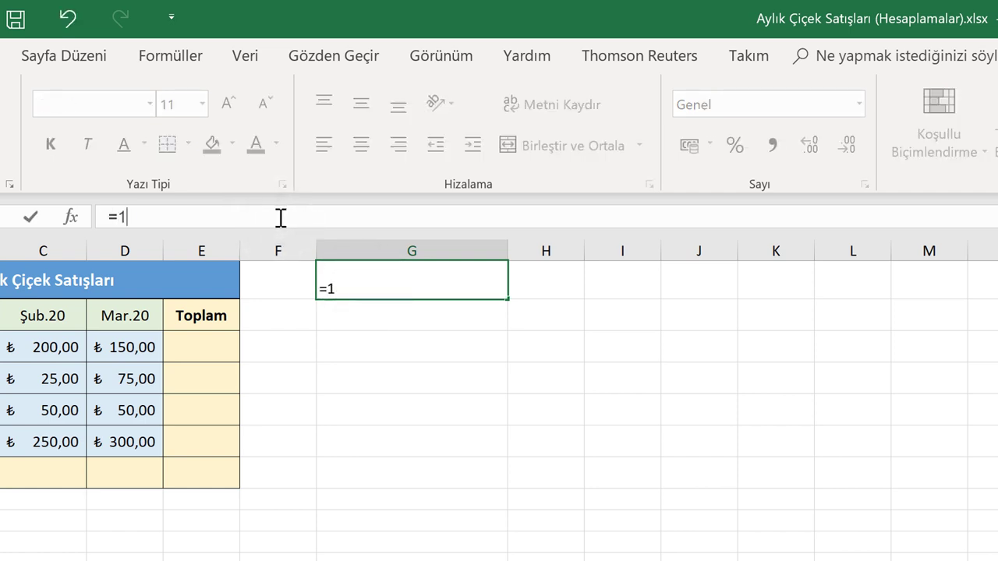
type("00-")
type("50*")
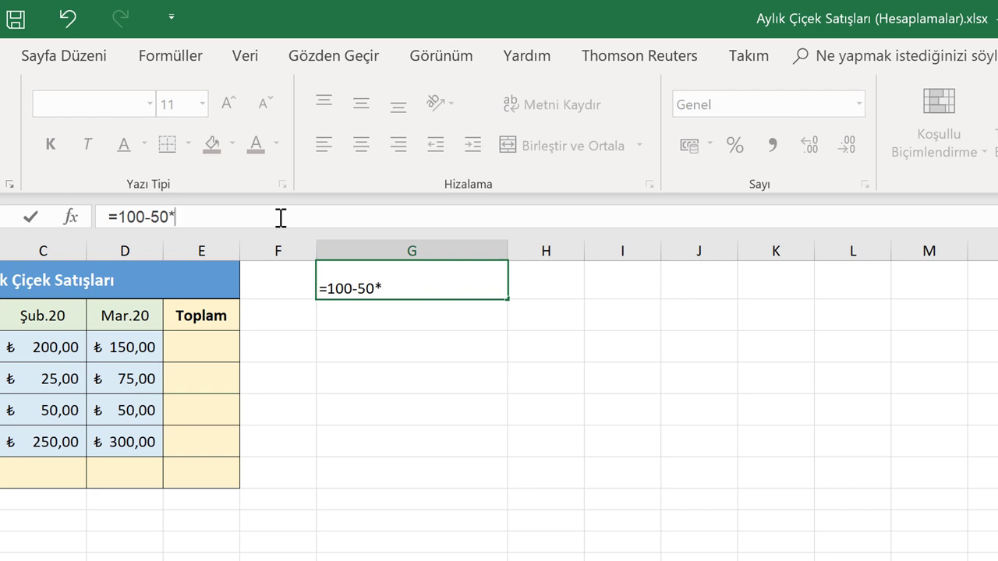
type("2/")
type("4")
key("Return")
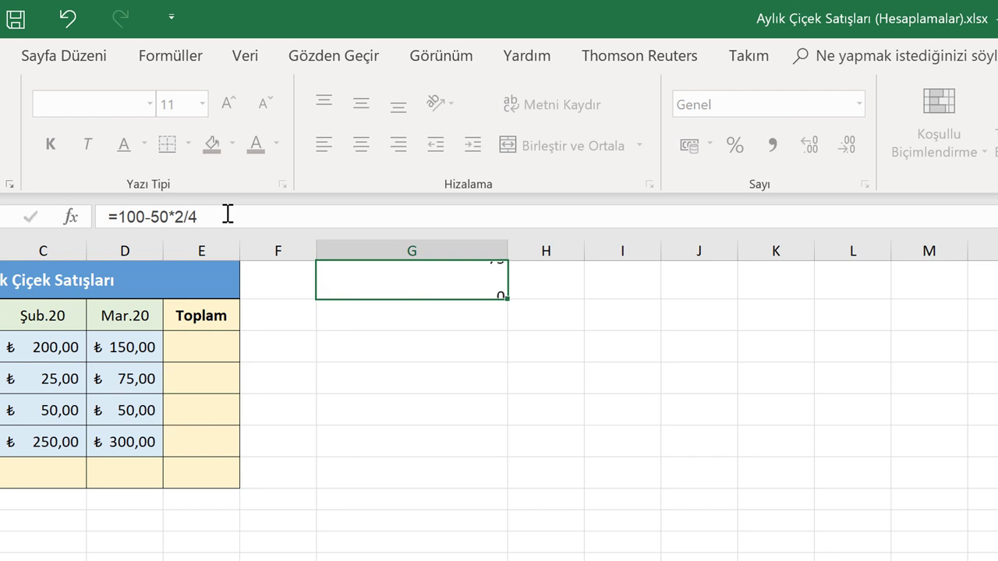
- Bracket 100-50 so the formula becomes =(100-50)*2/4 and returns 25
left_click(420, 284)
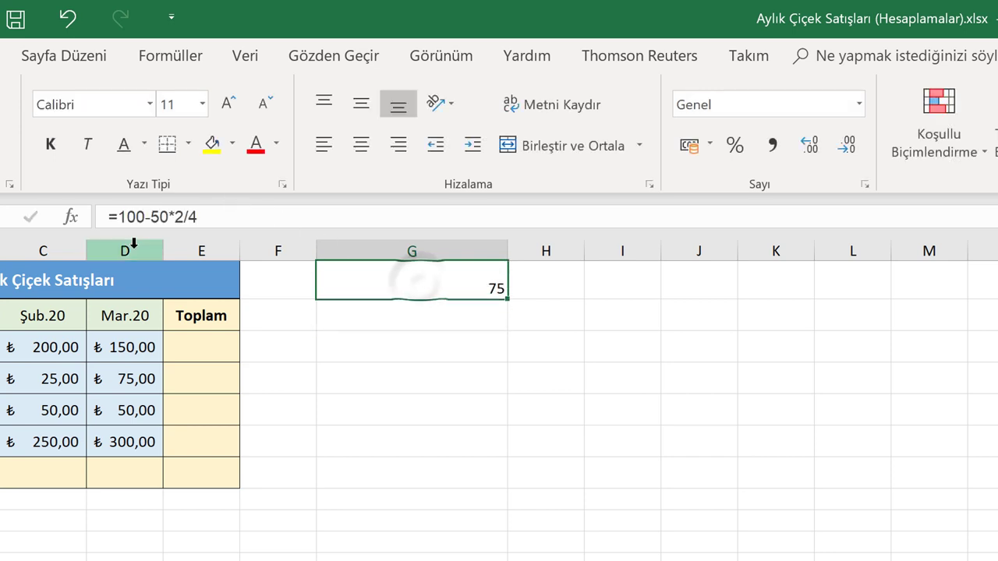
left_click(148, 210)
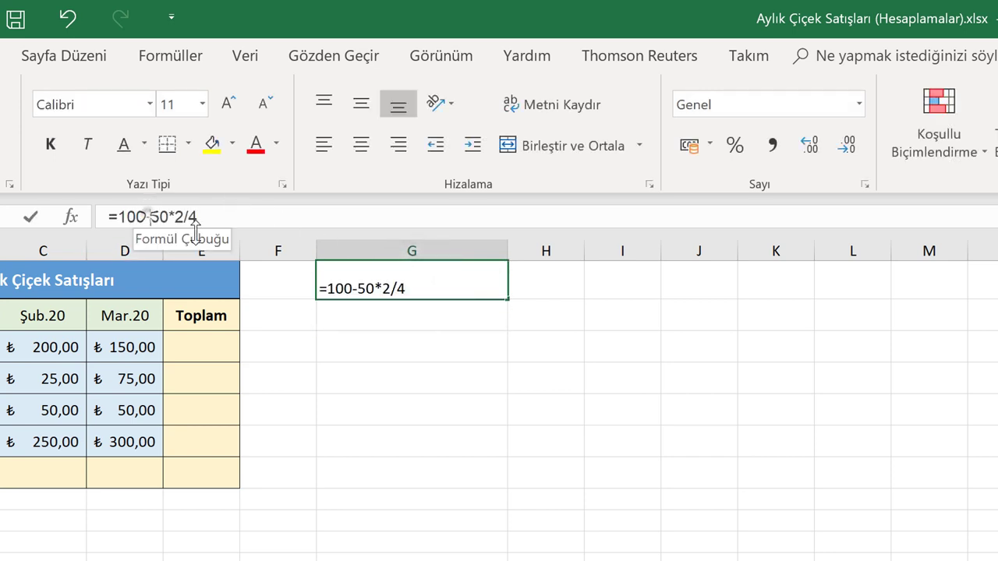
type("(")
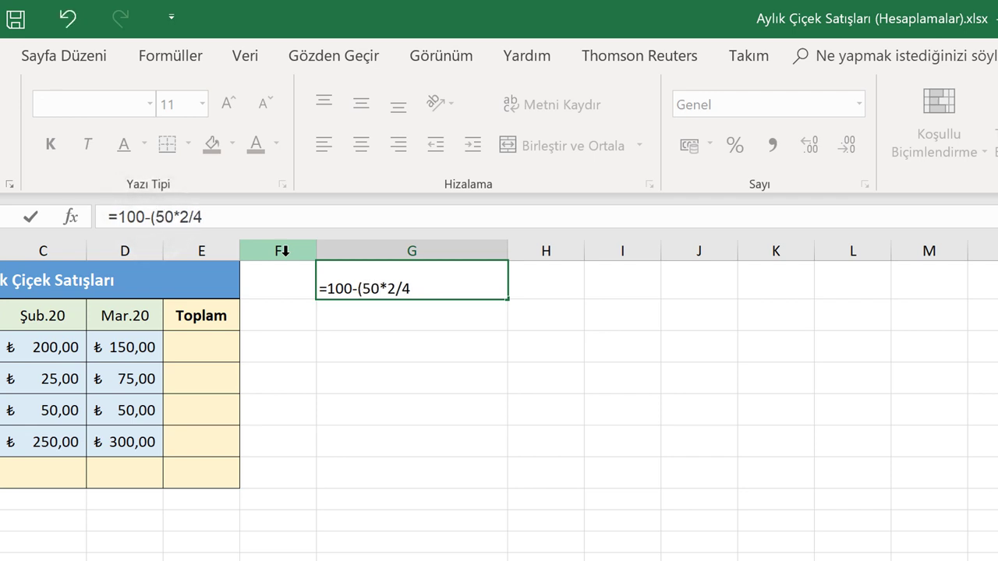
key("BackSpace")
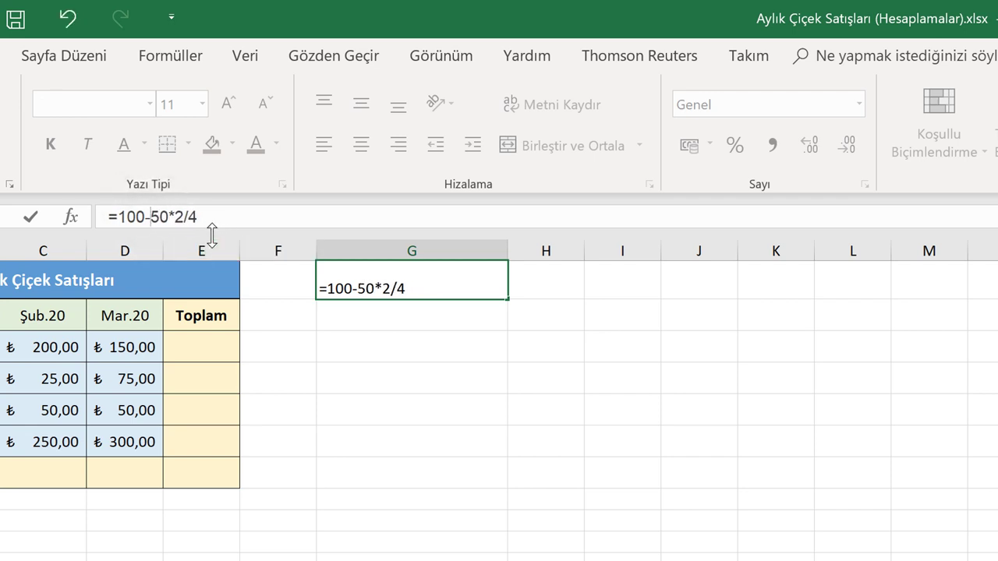
key("Left")
key("Left")
key("Left")
type("(")
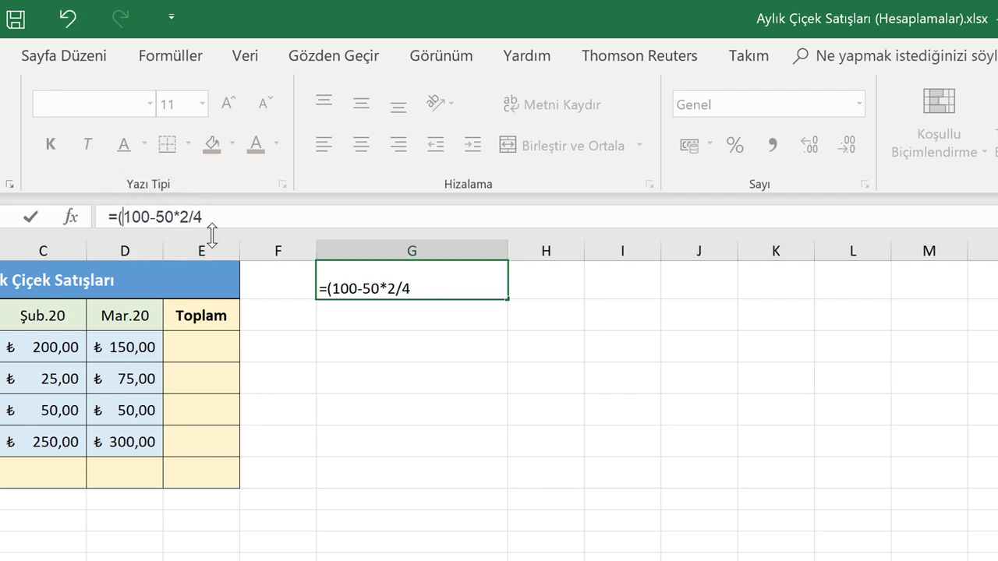
left_click(173, 217)
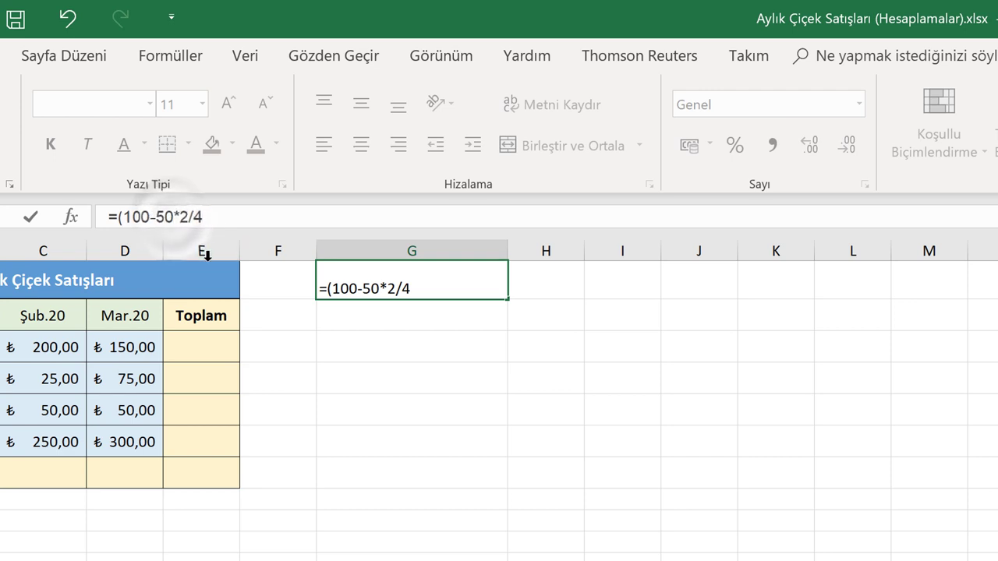
type(")")
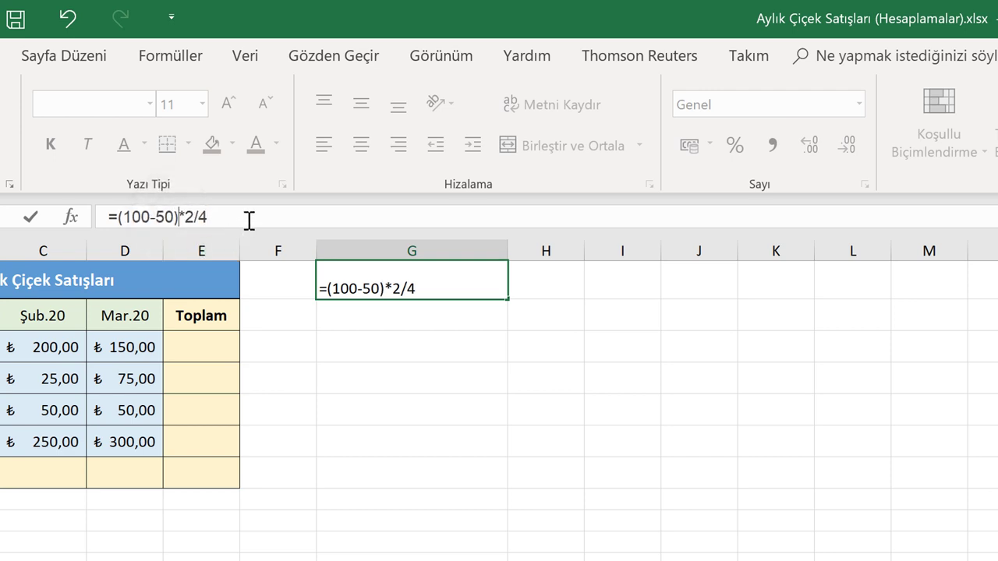
left_click(252, 216)
key("Return")
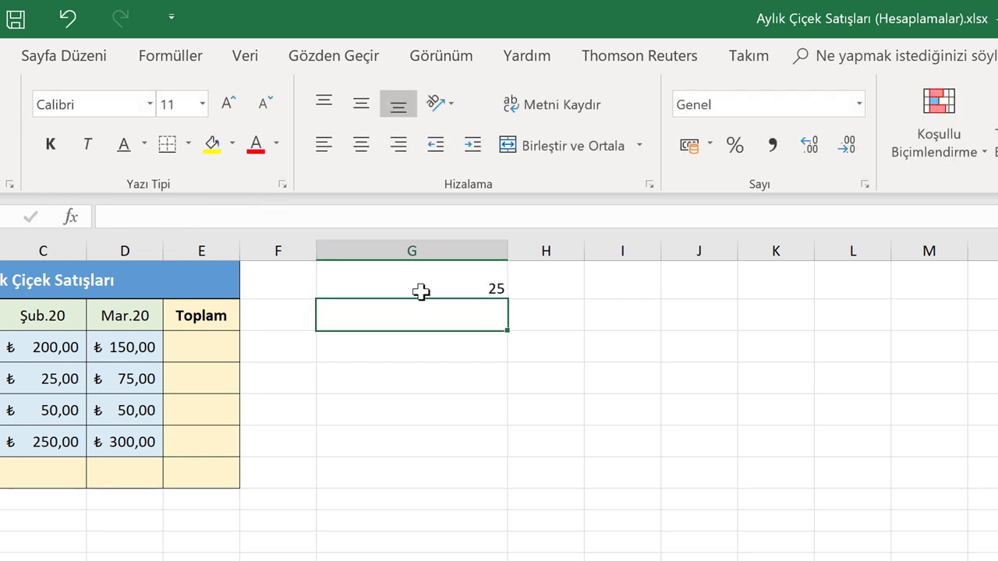
- Delete the test formula, leaving the cell empty
left_click(399, 282)
left_click_drag(237, 219, 56, 204)
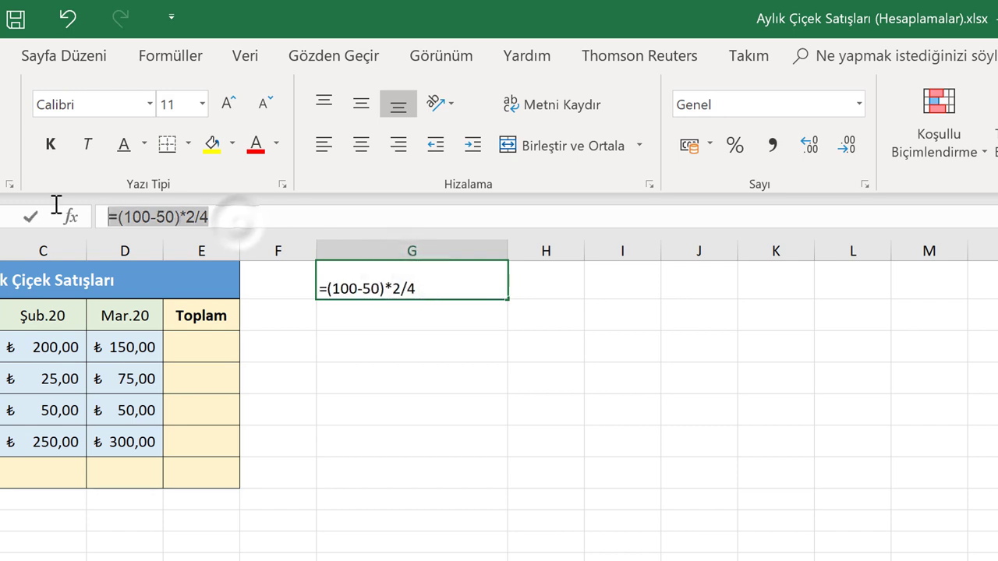
key("Delete")
key("ctrl+Return")
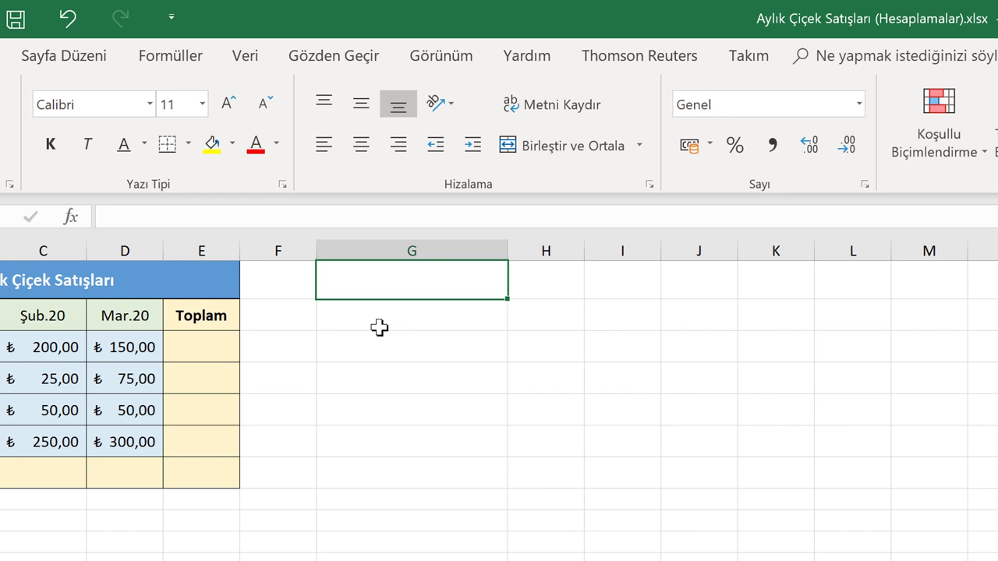
- Enter =10^2 in the column G test cell so it shows 100
left_click(336, 223)
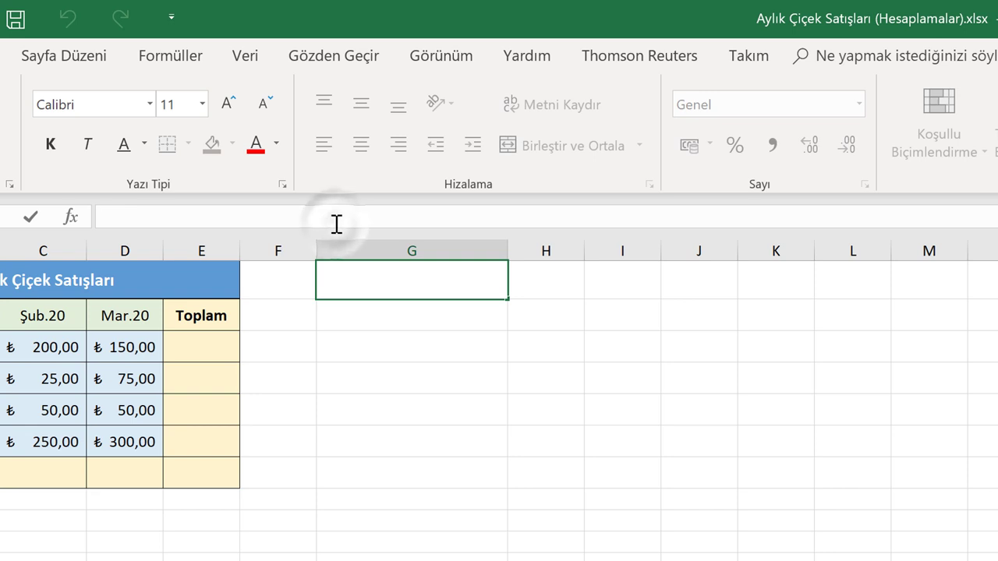
type("=")
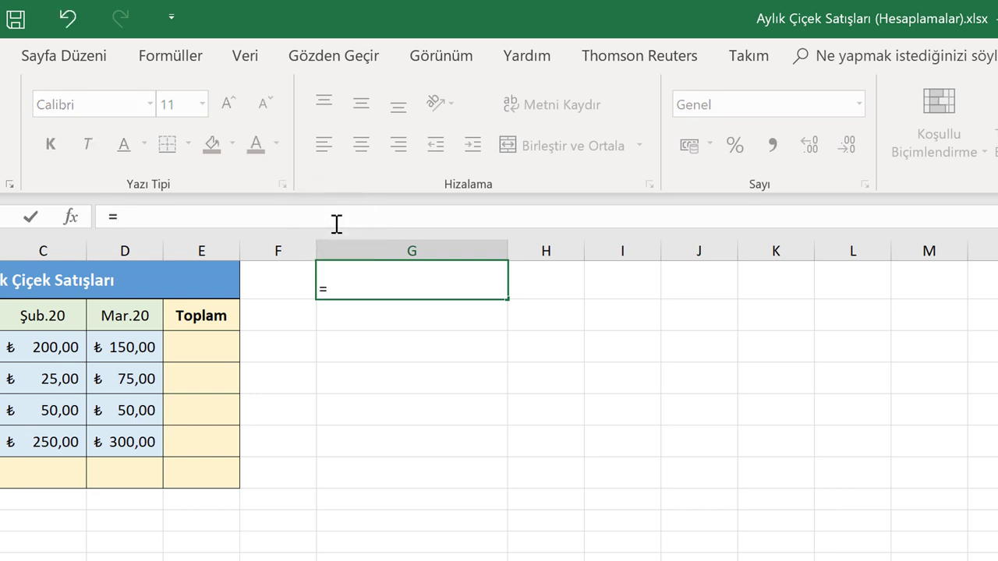
type("10")
key("shift+3")
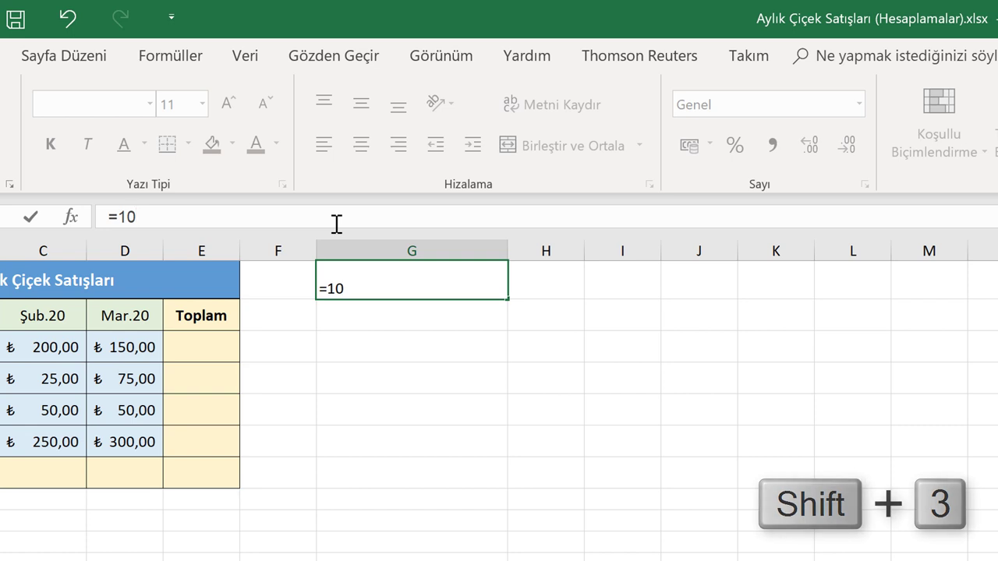
key("2")
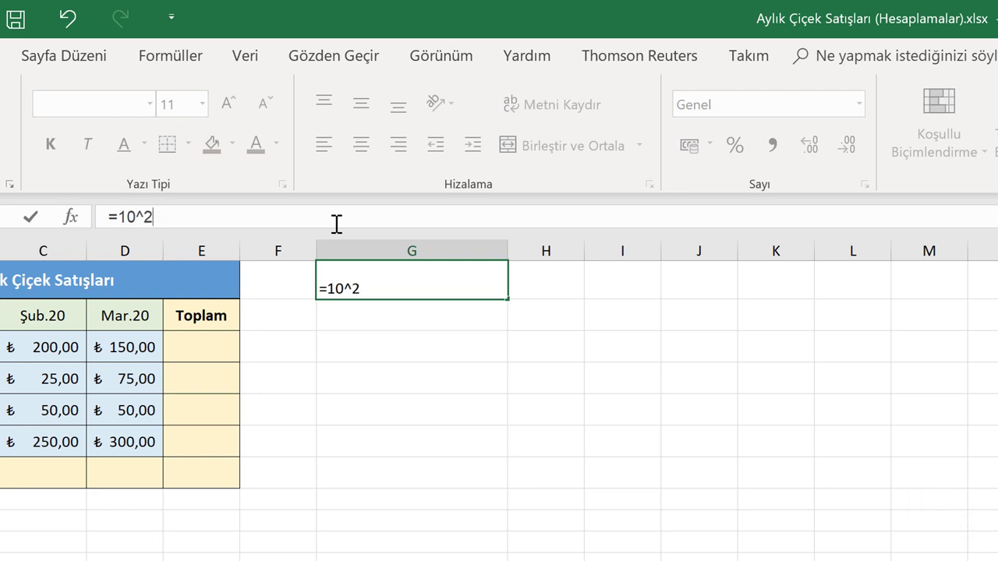
key("Return")
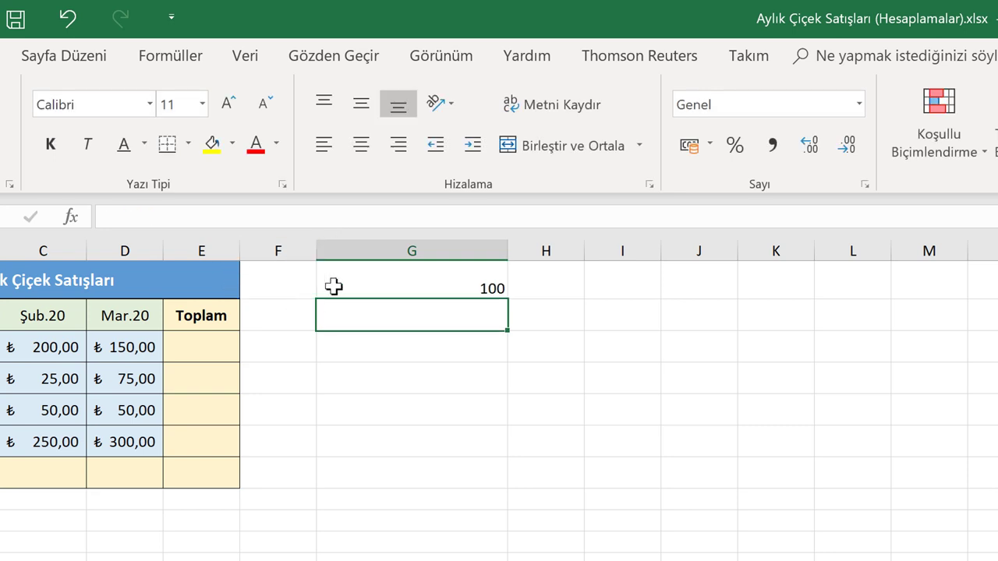
left_click(347, 275)
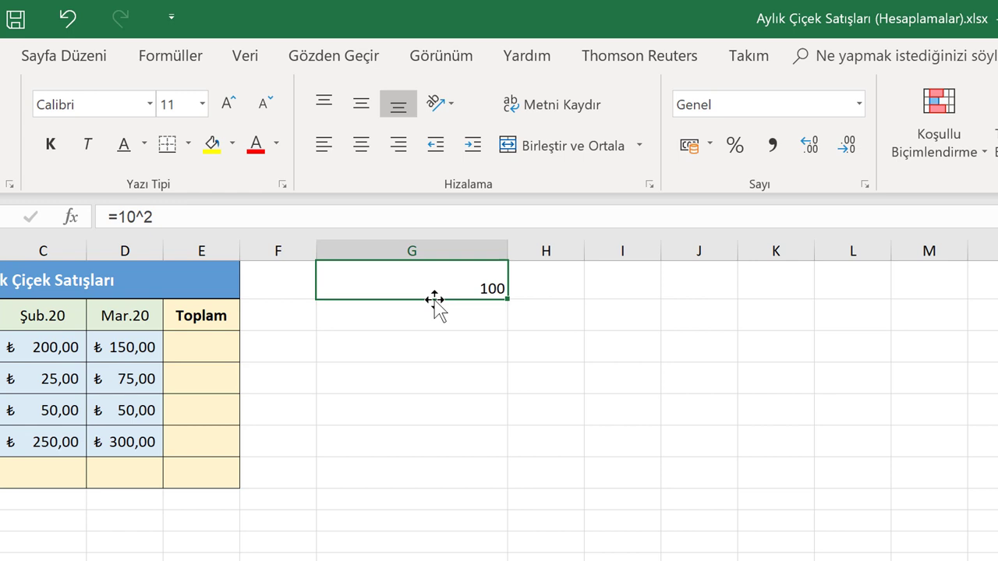
- Replace the test cell's content with =100^0,5, returning 10
left_click_drag(436, 299, 403, 281)
key("Delete")
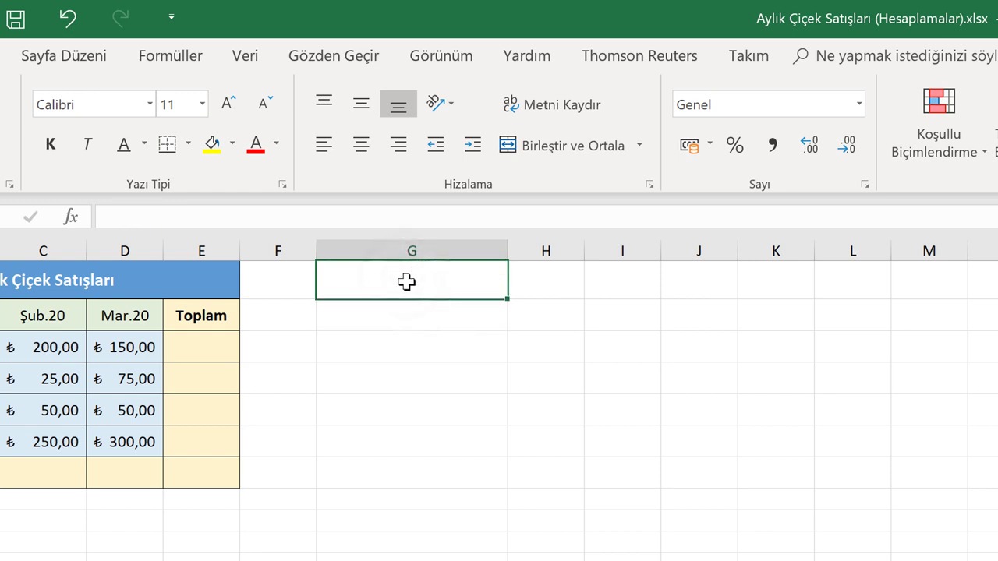
left_click(241, 222)
type("=10")
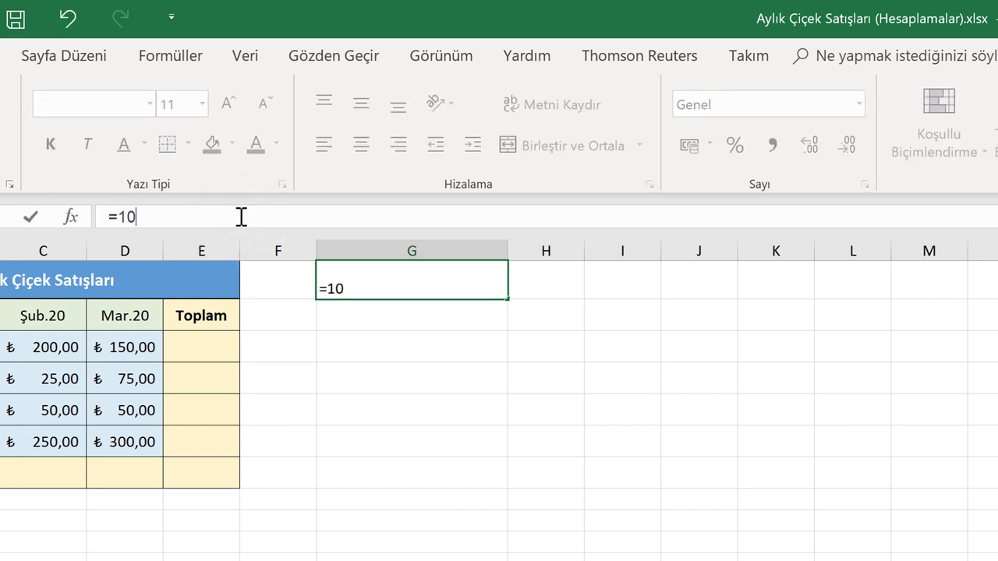
type("0")
type("^0,")
type("5")
key("Return")
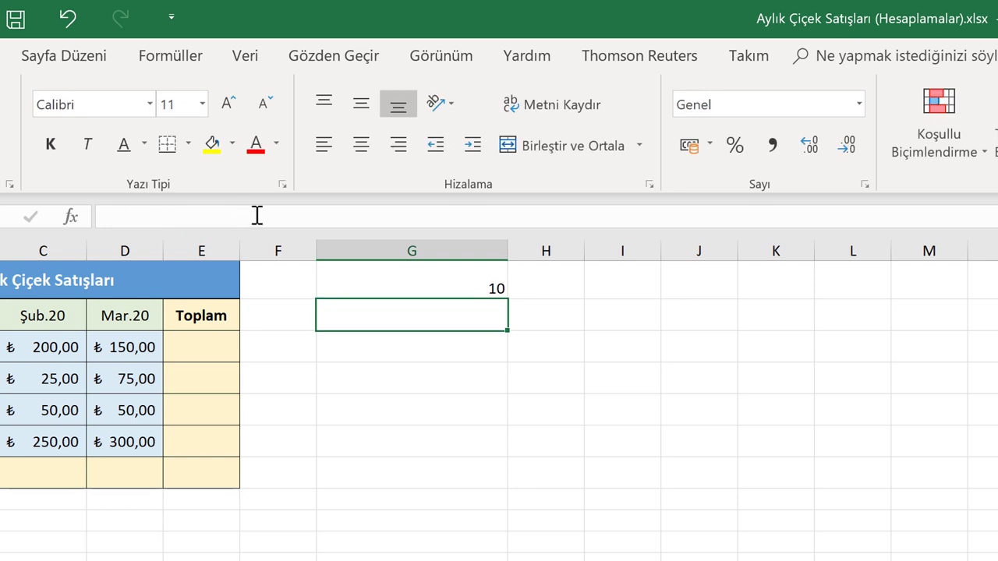
- Change the exponent 0,5 to 1/2, giving =100^1/2, which returns 50
left_click(419, 270)
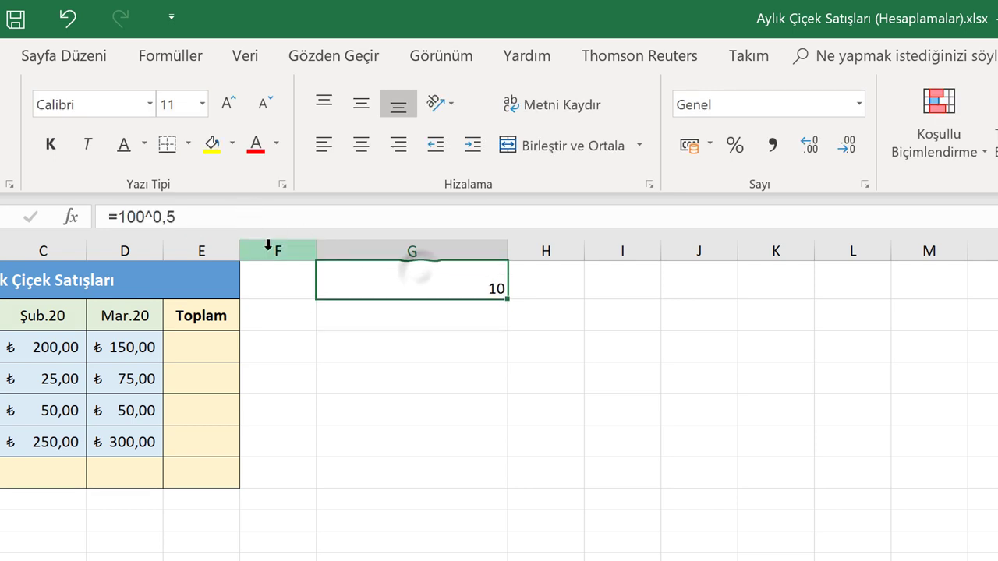
left_click(191, 214)
double_click(191, 215)
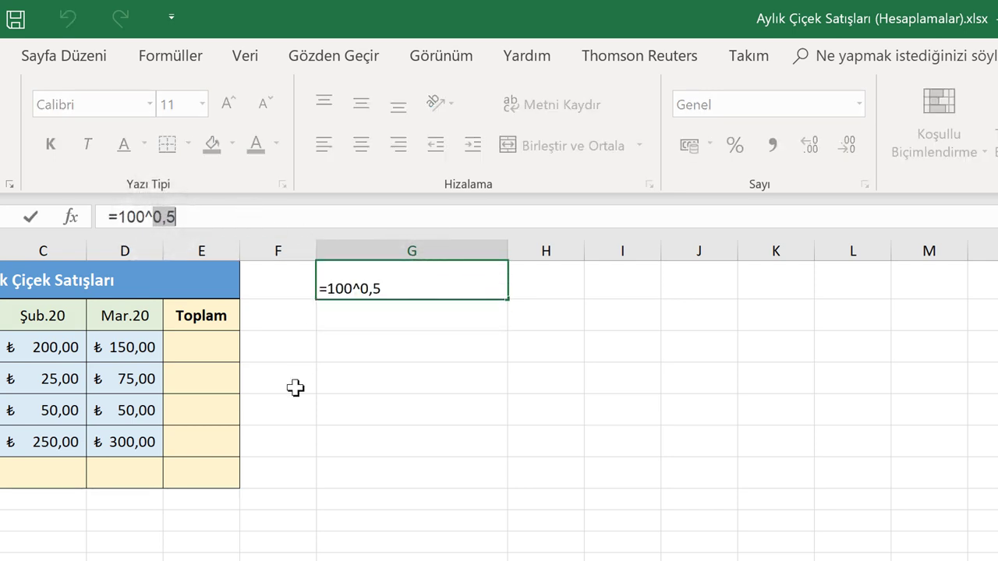
type("1")
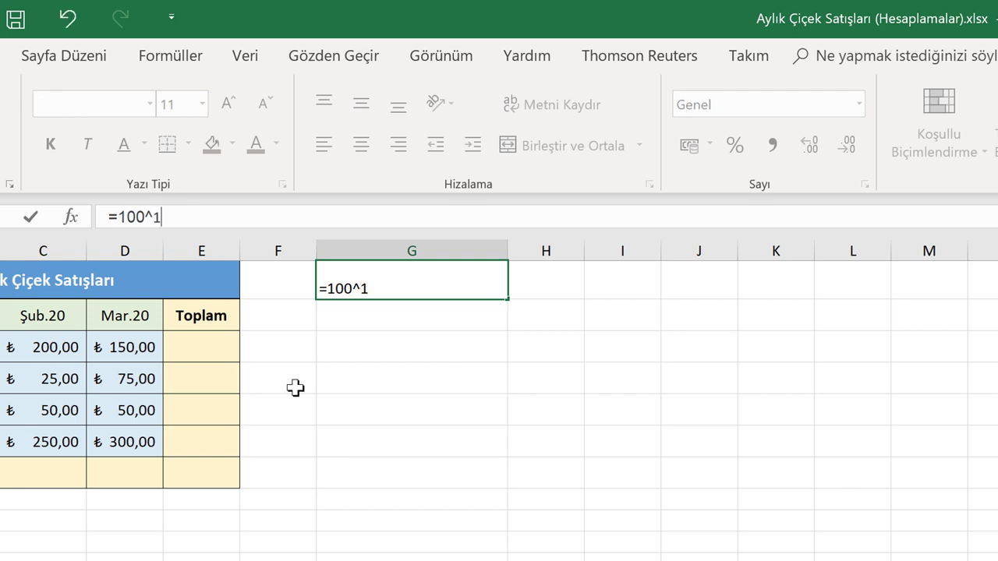
type("/2")
key("Return")
- Wrap the exponent in parentheses as =100^(1/2) so it returns 10, then select (1/2)
left_click(400, 282)
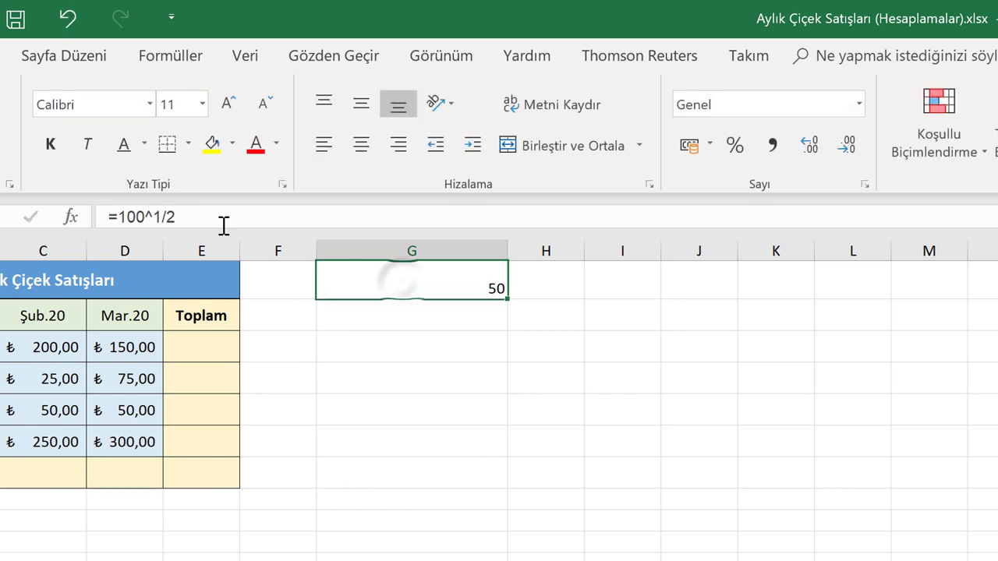
left_click(222, 220)
type(")")
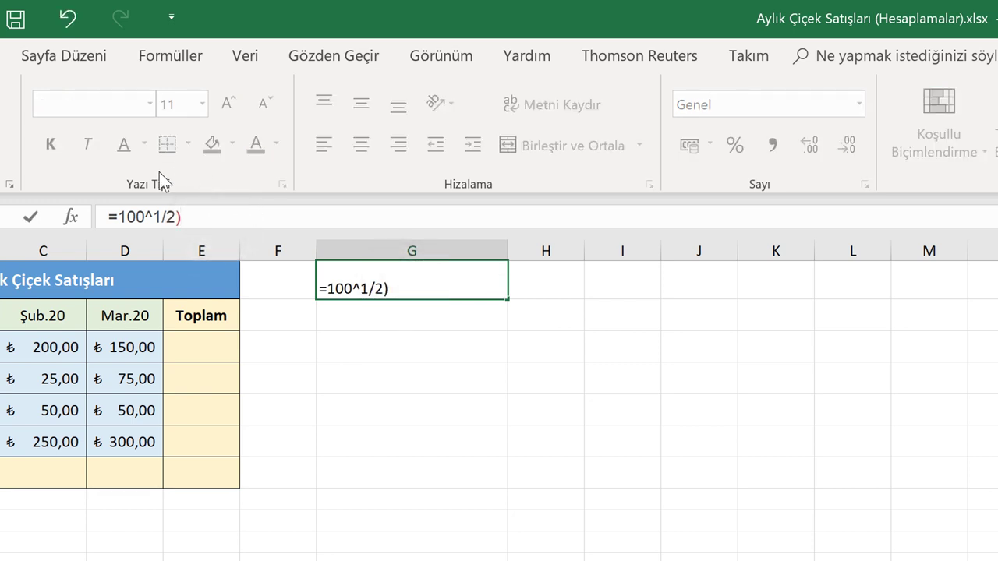
left_click(152, 216)
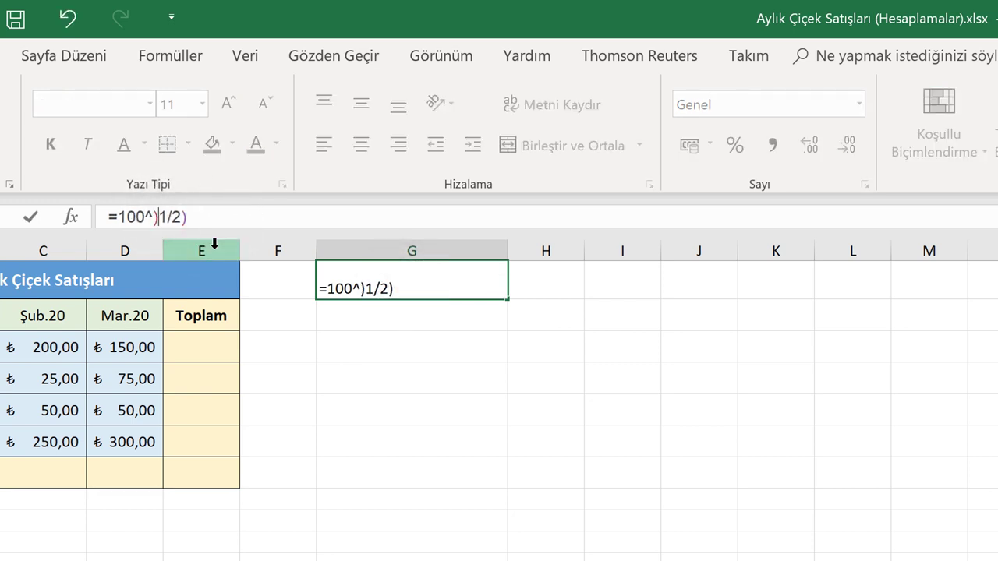
type("(")
key("Return")
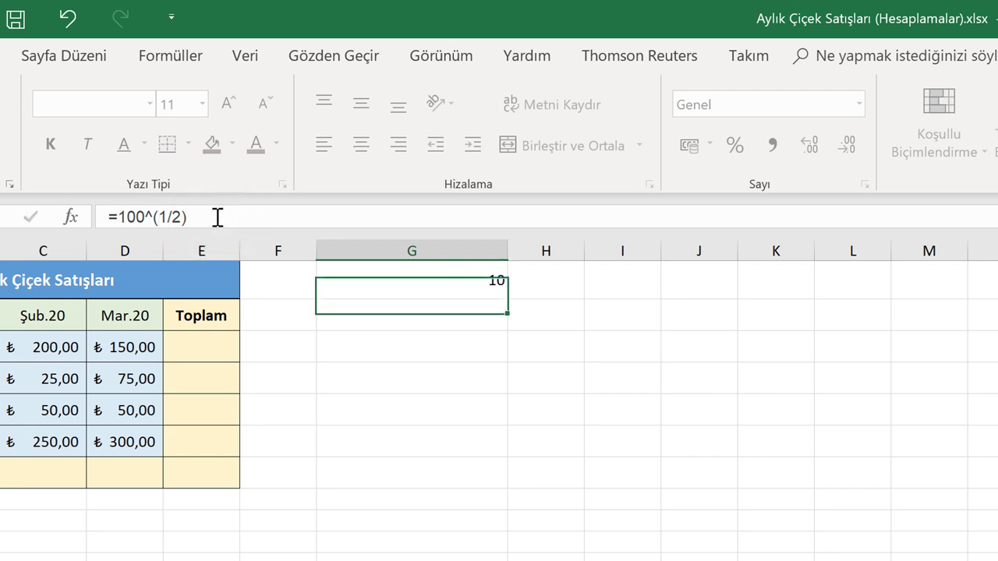
left_click(352, 281)
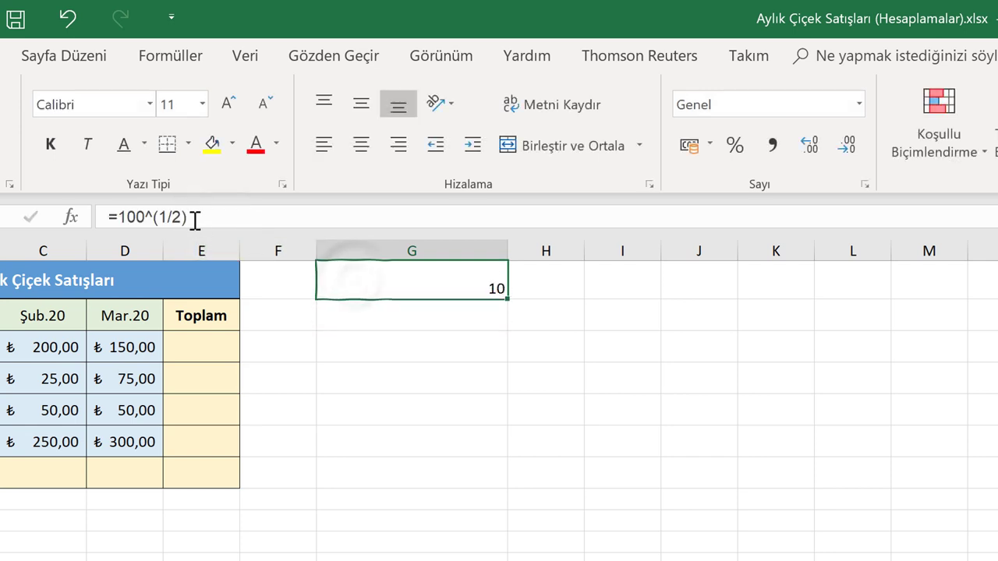
left_click_drag(156, 217, 224, 215)
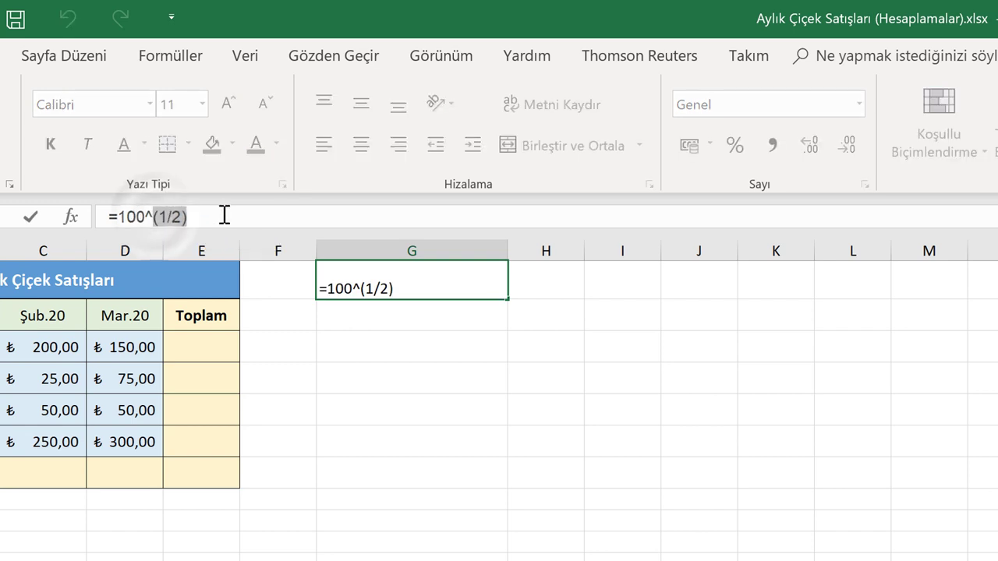
- Rewrite the test formula as 100^0,5 and then =1000^(1/3), both returning 10
key("Delete")
type(",5")
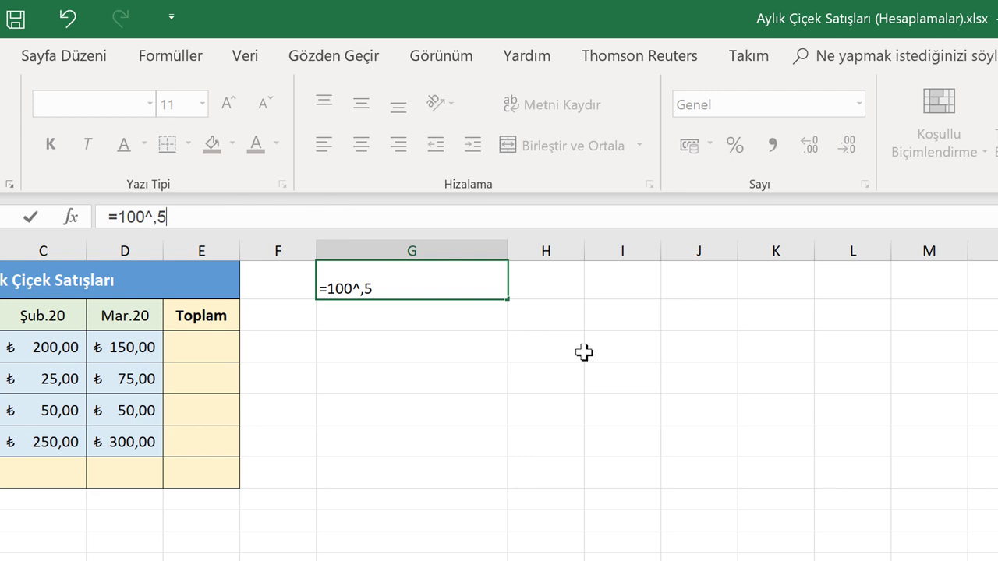
key("Return")
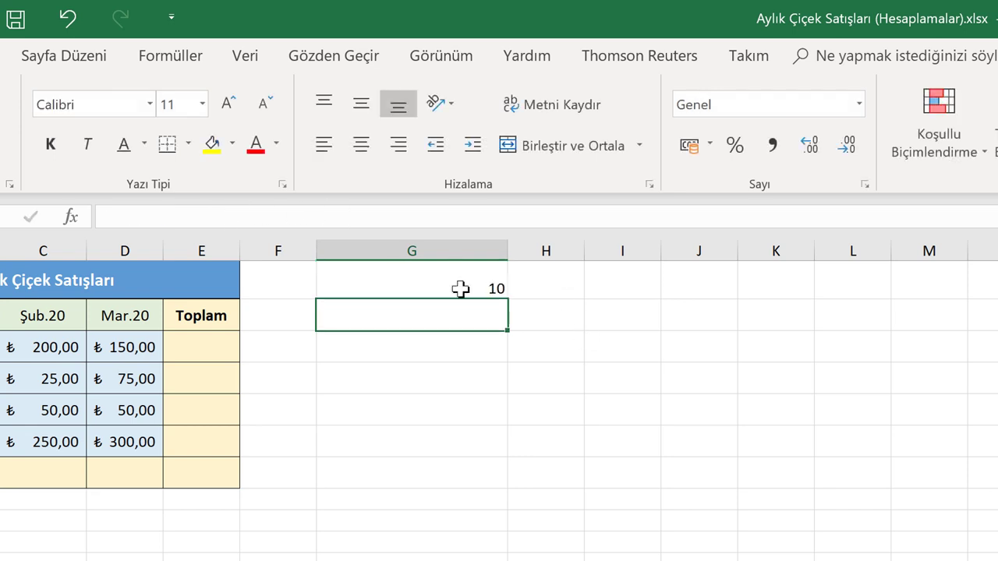
left_click(460, 289)
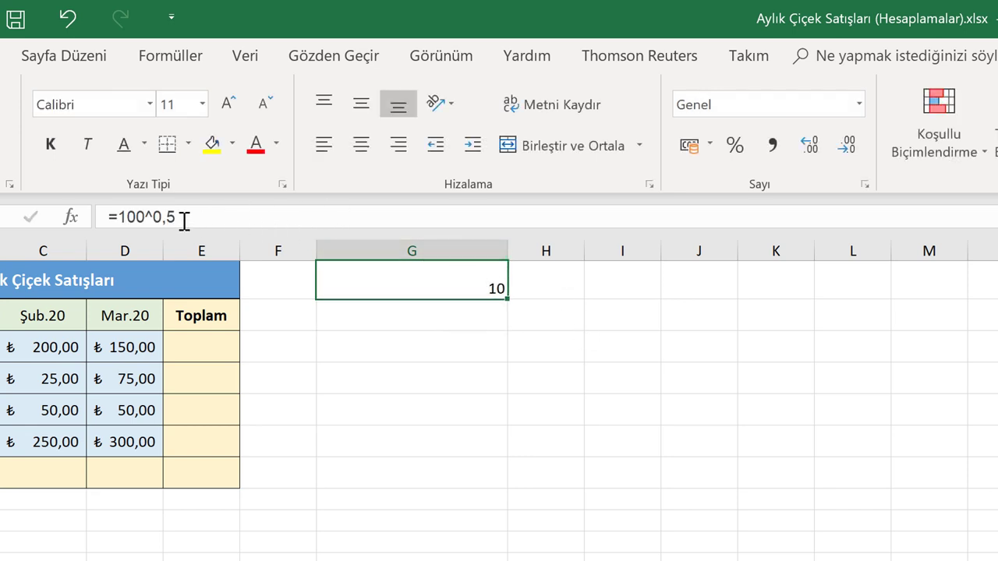
left_click(151, 218)
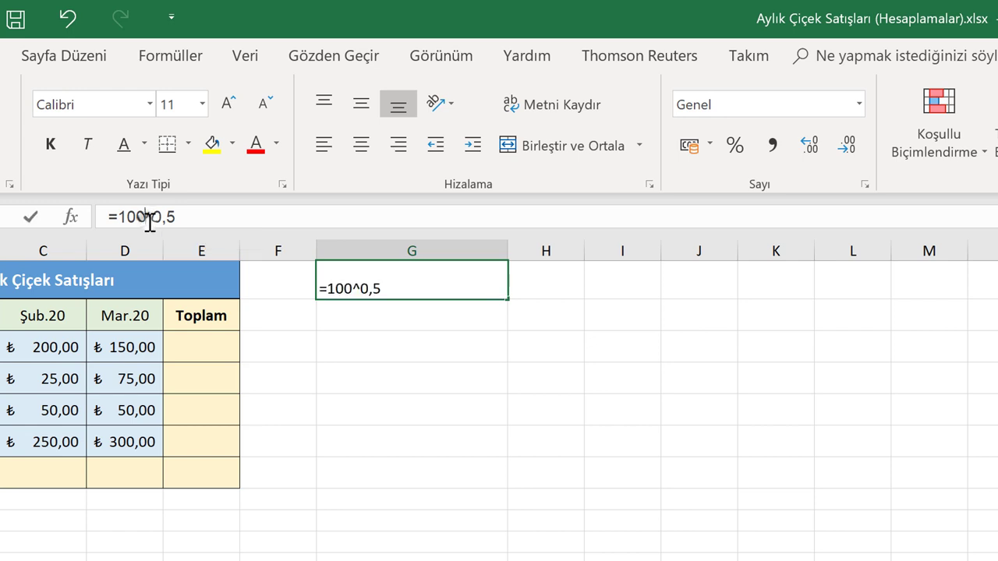
type("0")
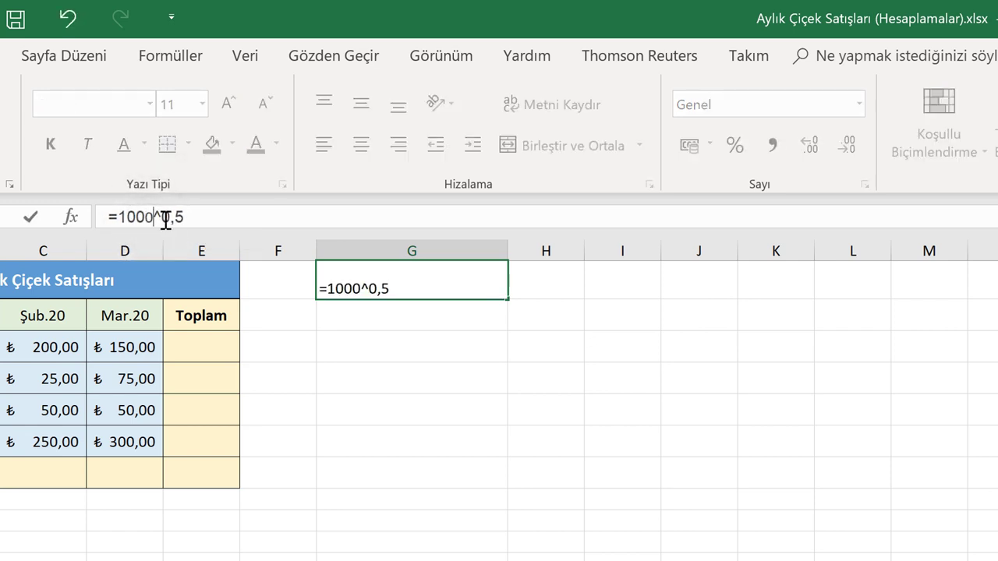
left_click_drag(161, 216, 192, 216)
type("(1/3")
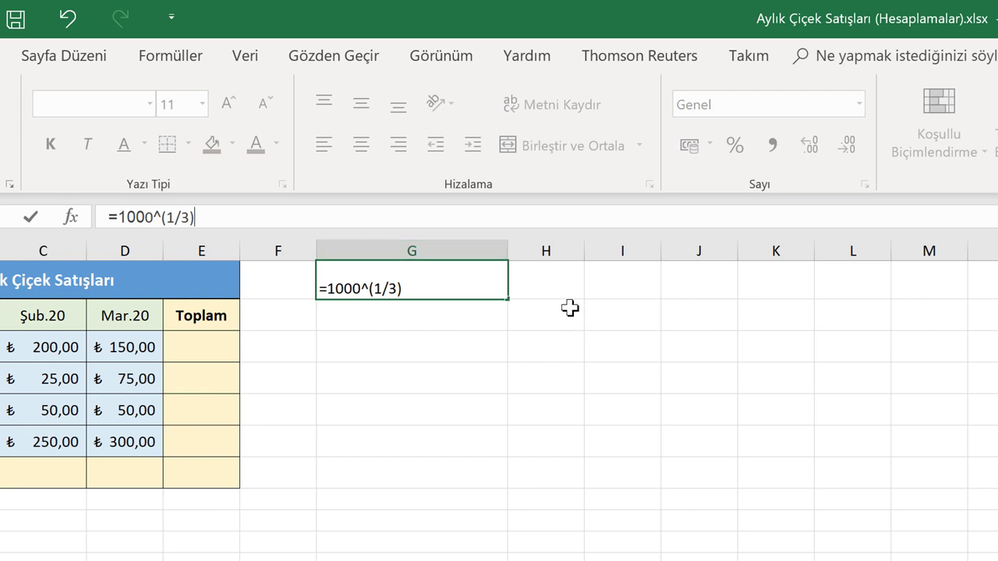
key("Return")
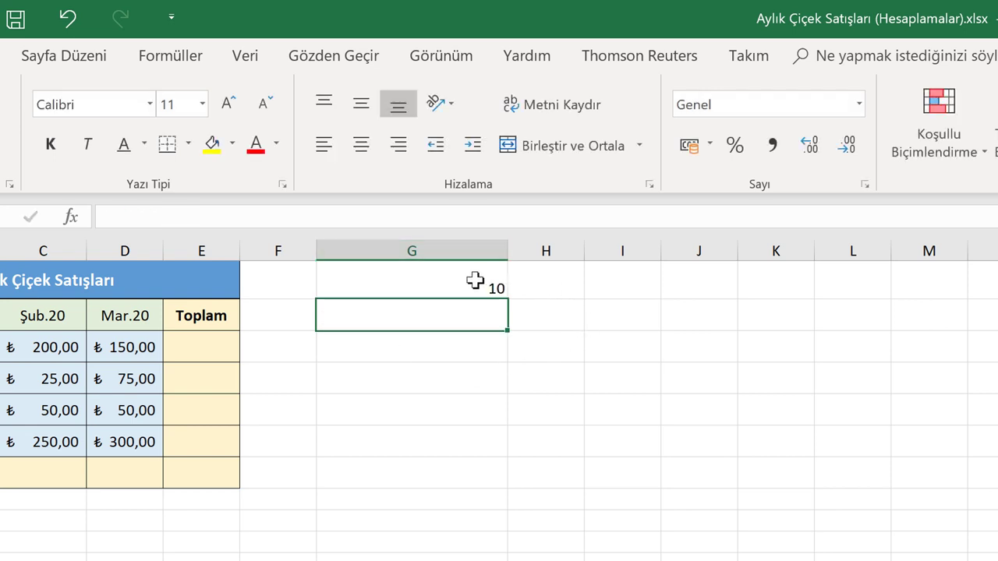
left_click(473, 281)
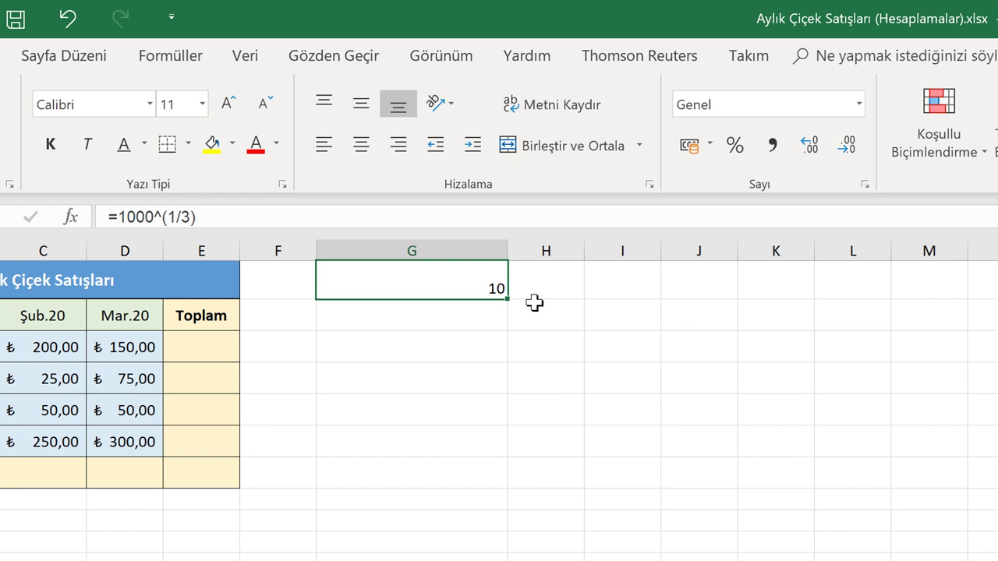
- Clear the column G test cell and enter the Şub.20 total of 525 in C7
key("Delete")
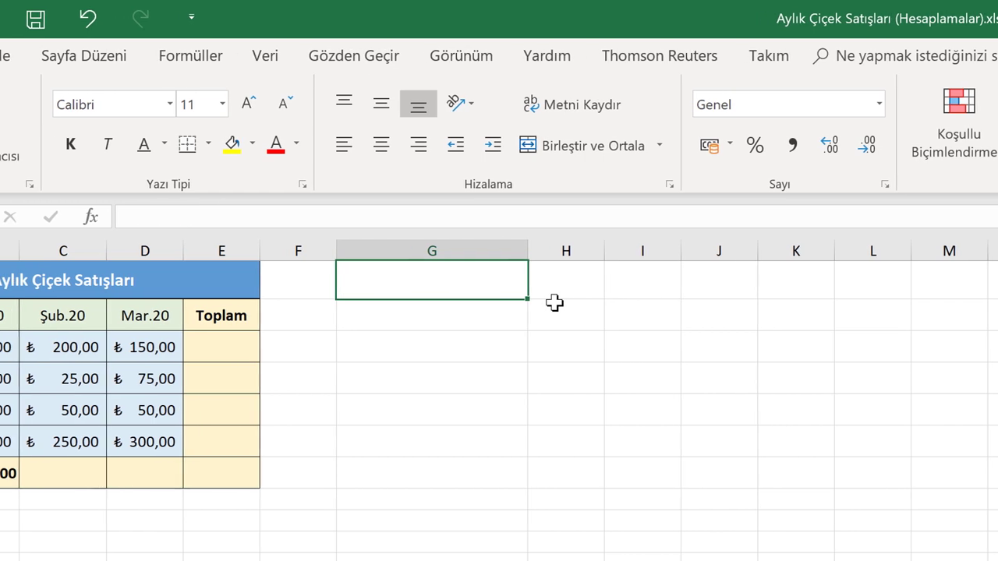
left_click(222, 470)
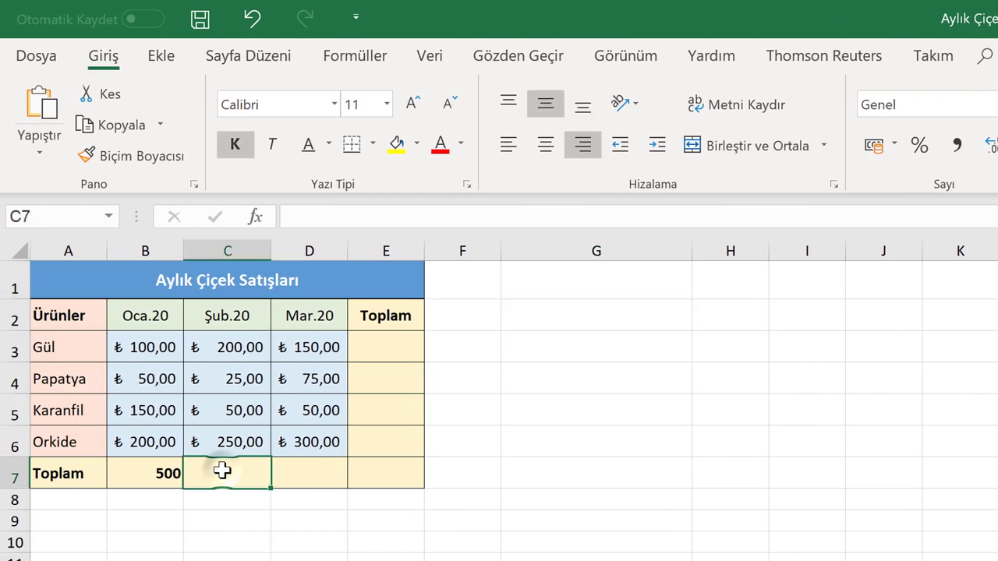
left_click(327, 218)
type(")")
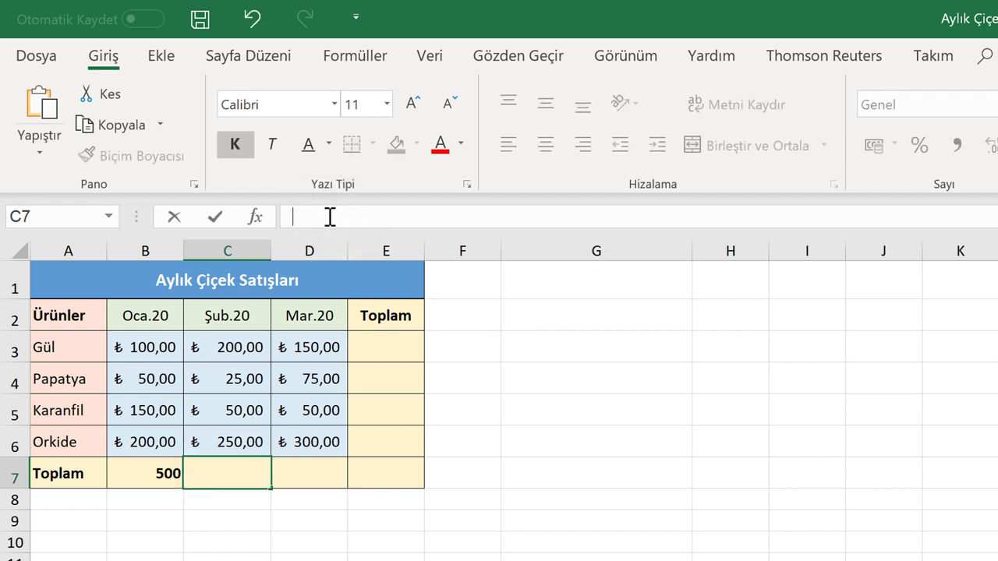
type("=200+25+5")
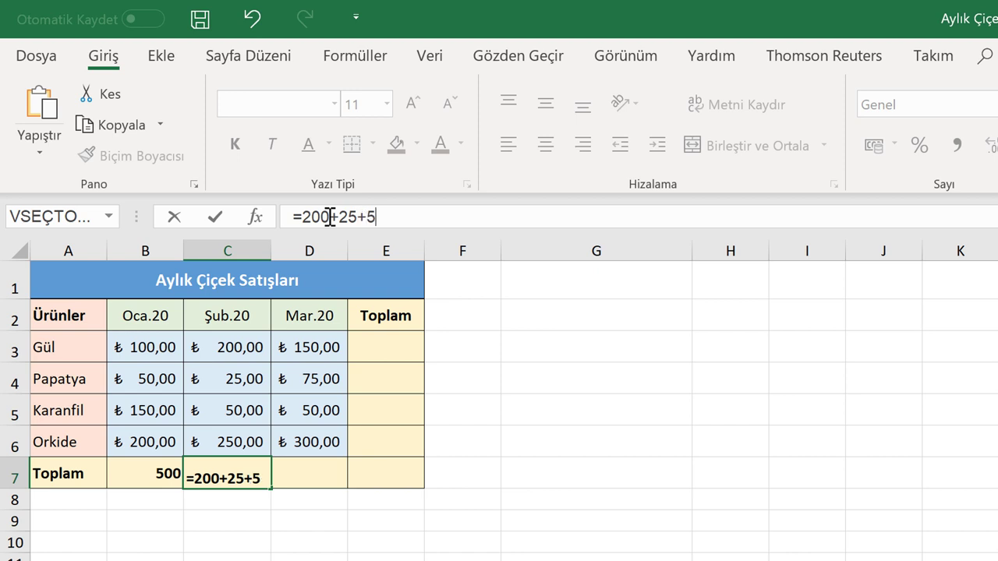
type("0+")
type("250")
key("Return")
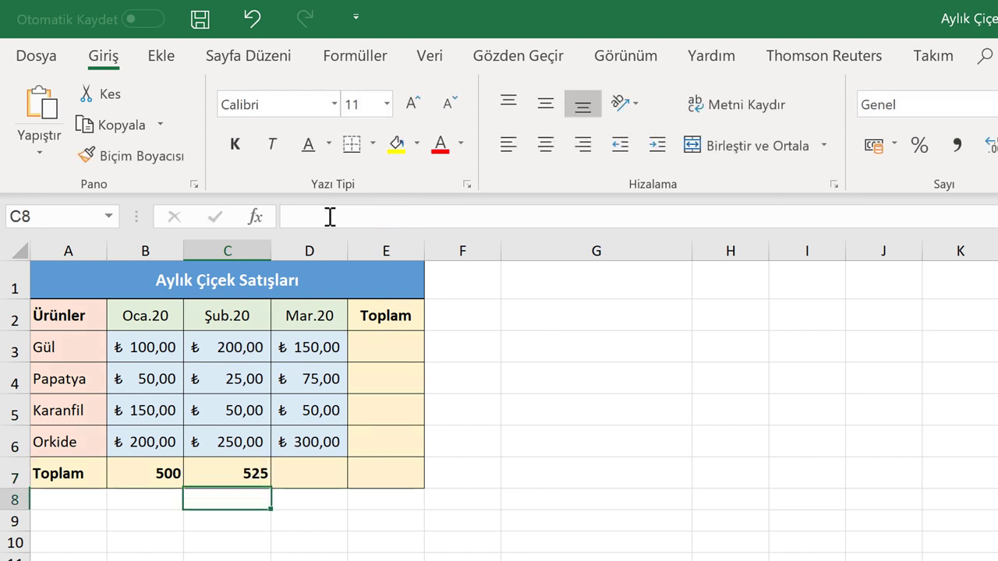
left_click(301, 468)
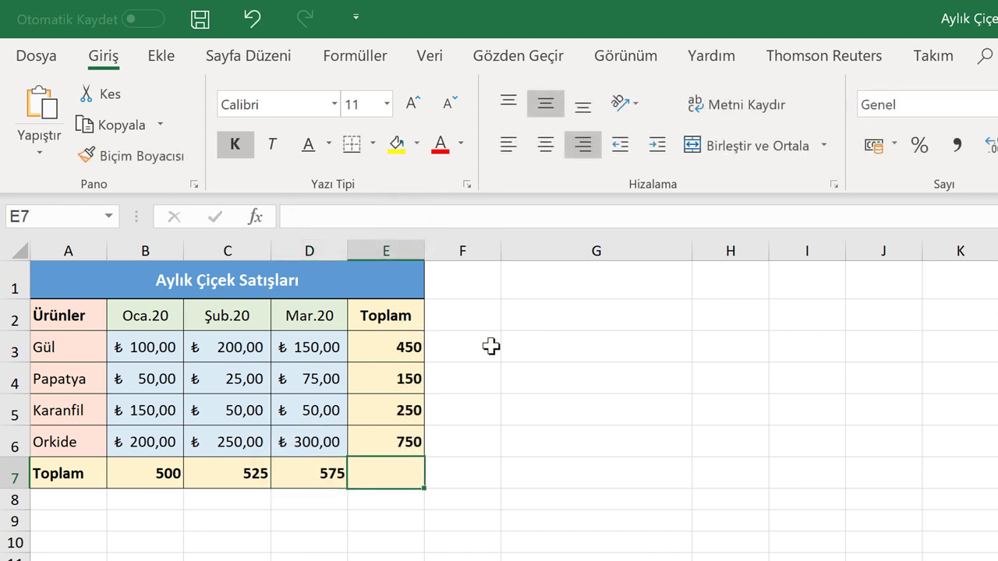
- Enter =450+150+250+750 in E7 for a grand total of 1600
left_click(341, 217)
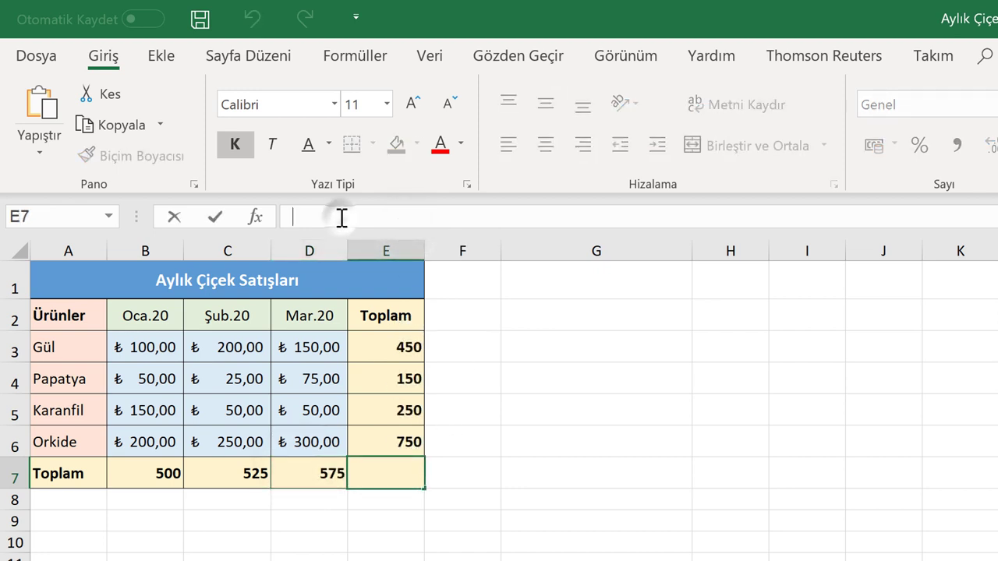
type("=450+1")
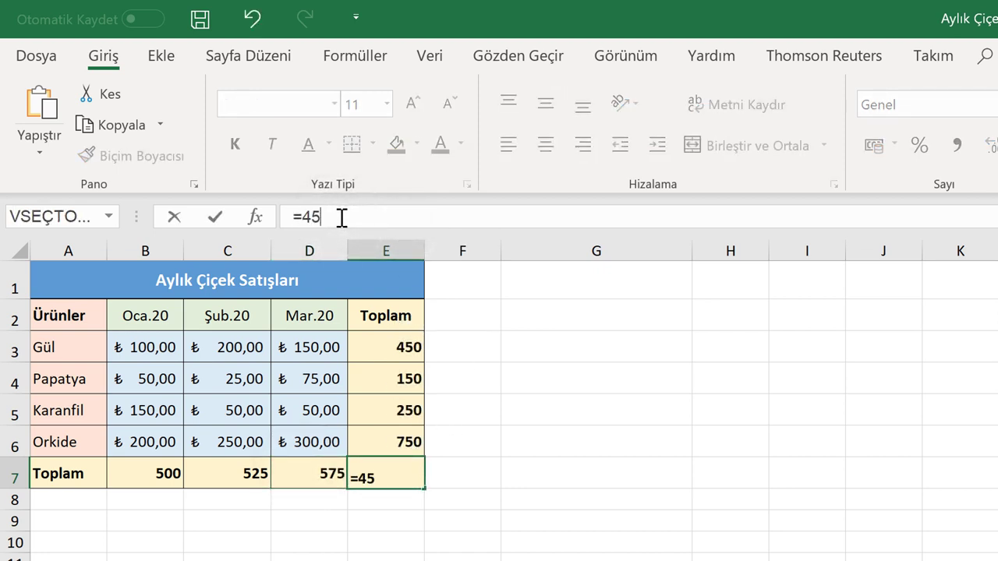
type("50+250+")
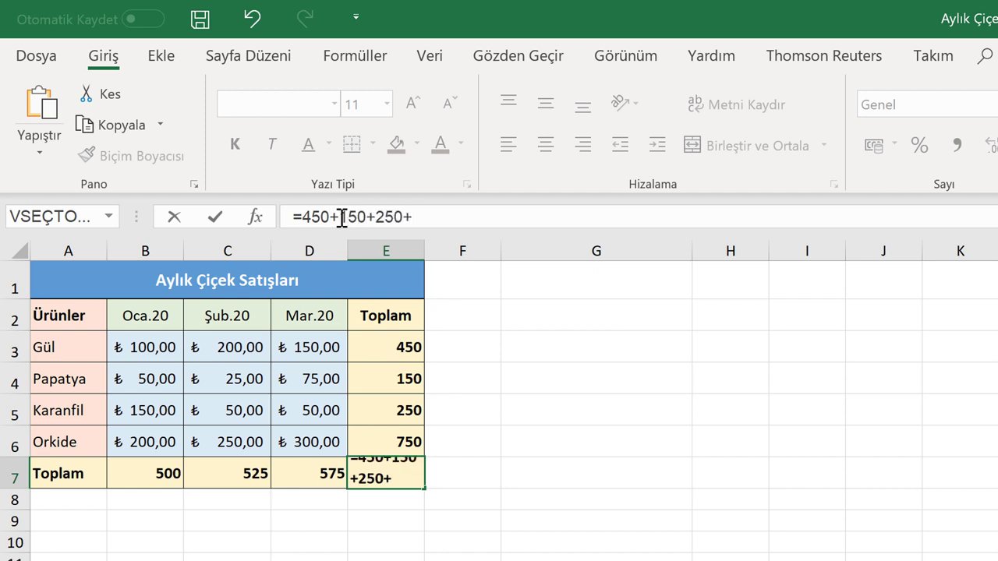
type("750")
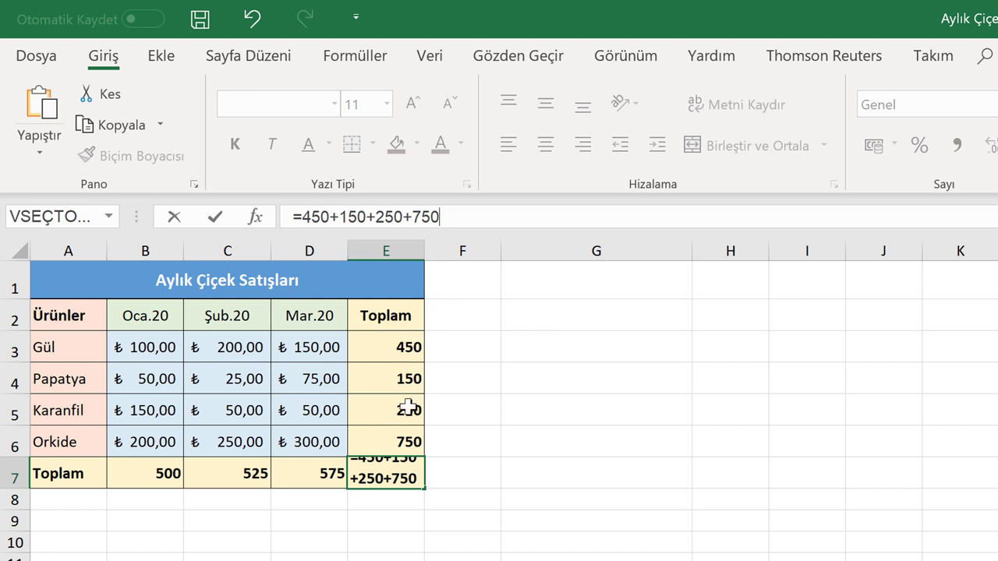
key("Return")
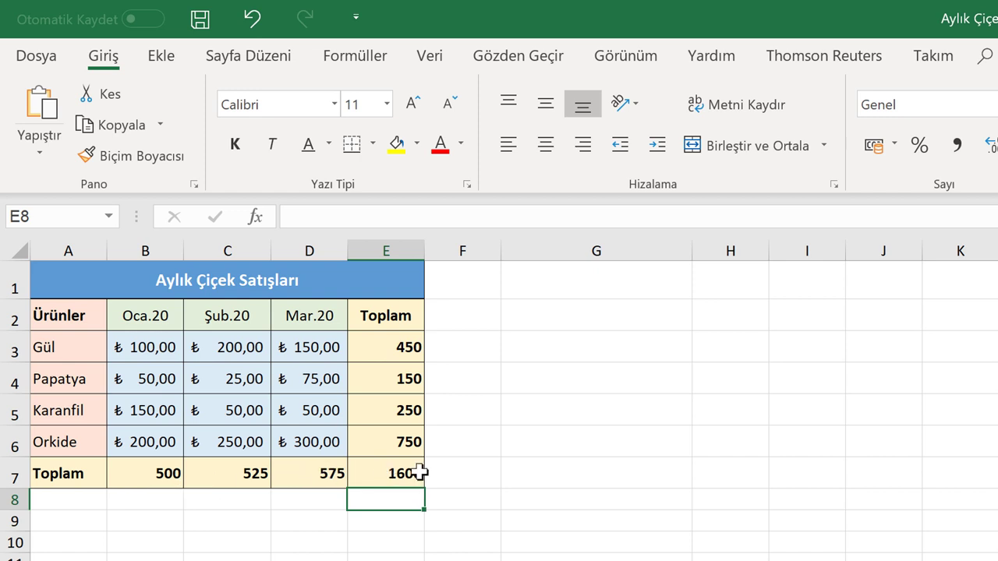
- Select empty cell F1 and save the flower sales workbook with the 1600 grand total
left_click(474, 285)
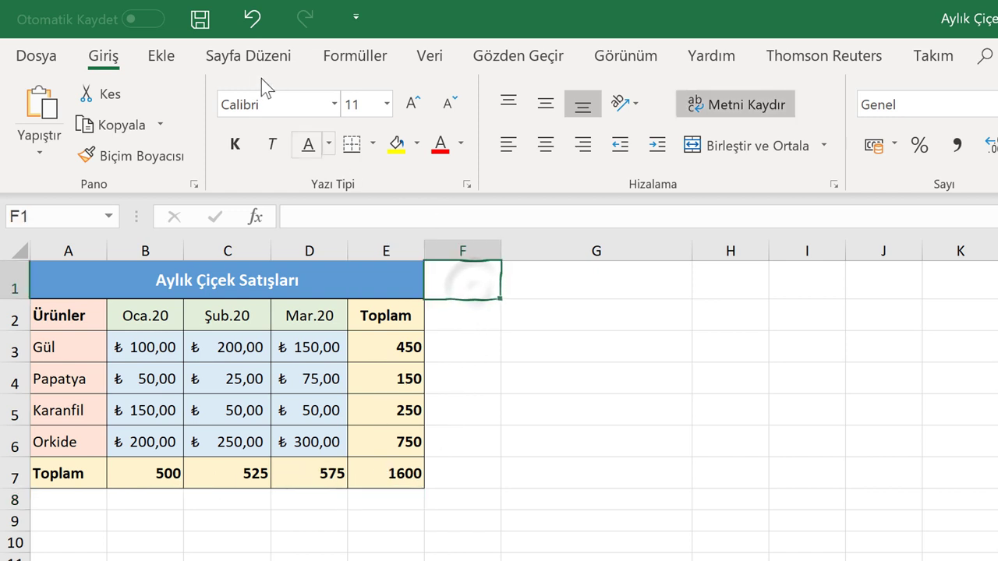
key("ctrl+s")
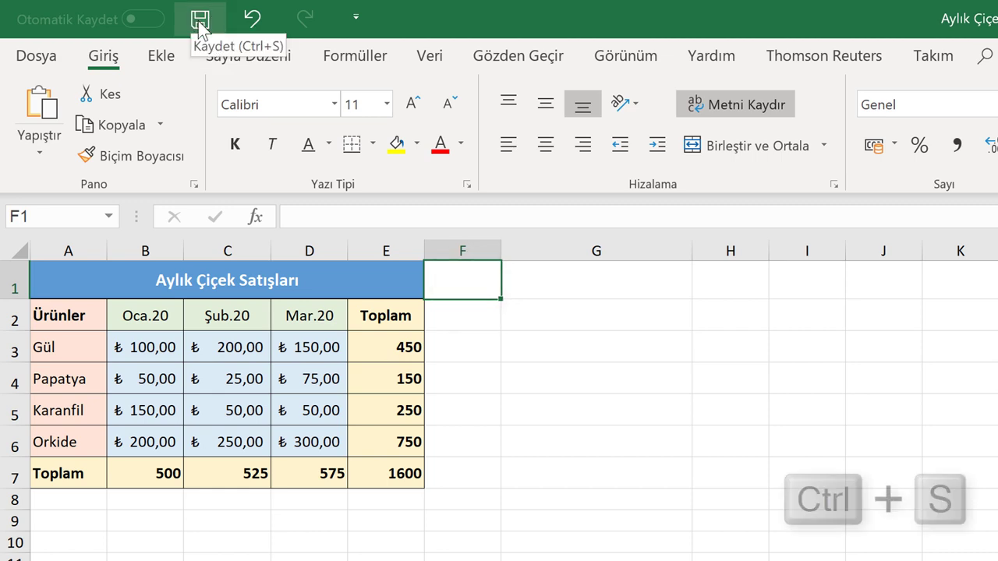
left_click(200, 24)
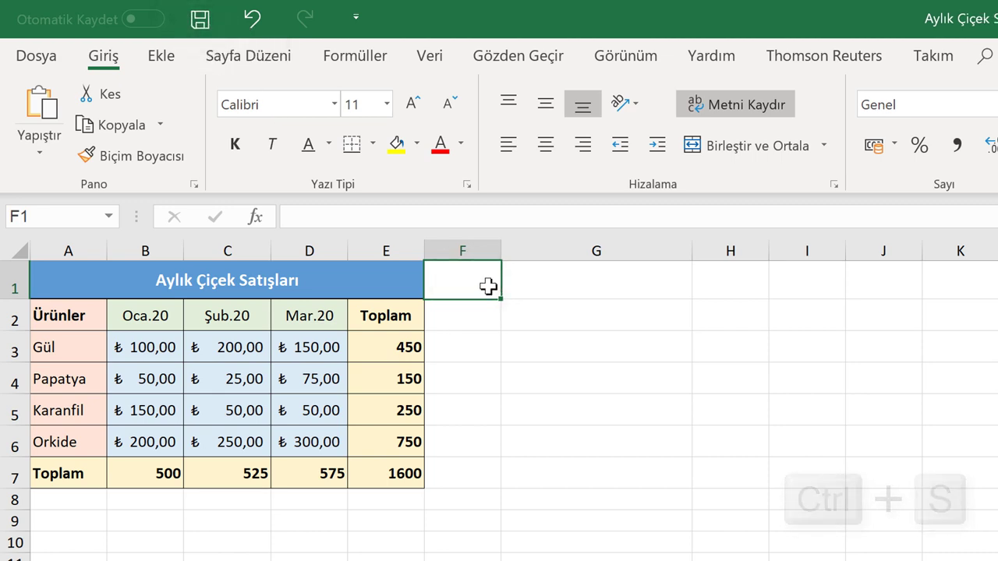